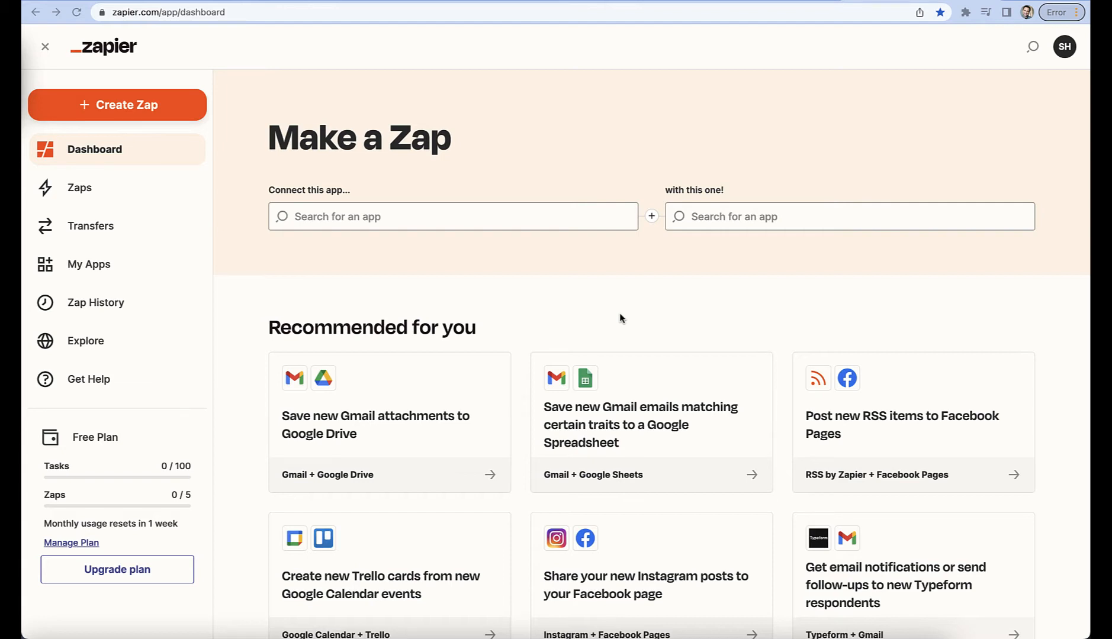
Choose Simpletix as the first app of the Zap and Moosend as the app to connect it with.
click(461, 218)
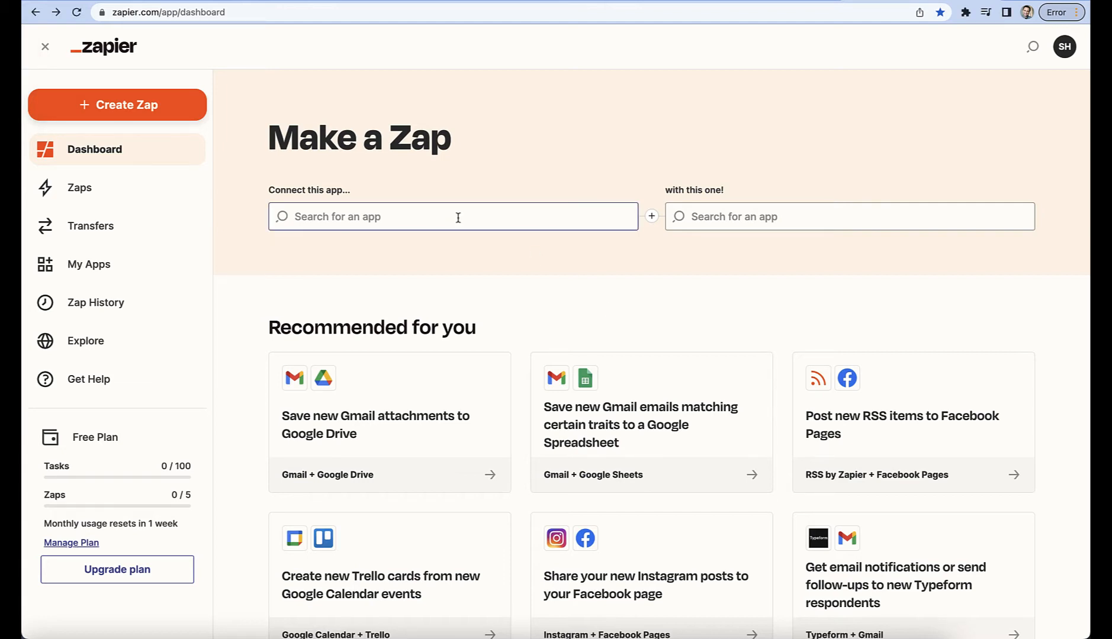
text(Si)
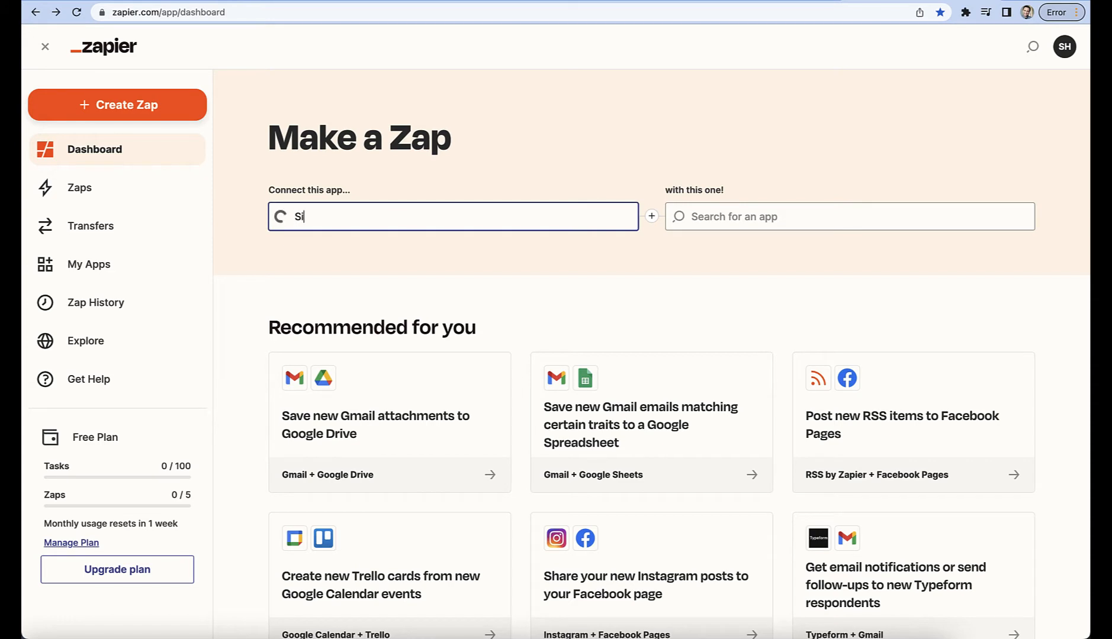
text(mple)
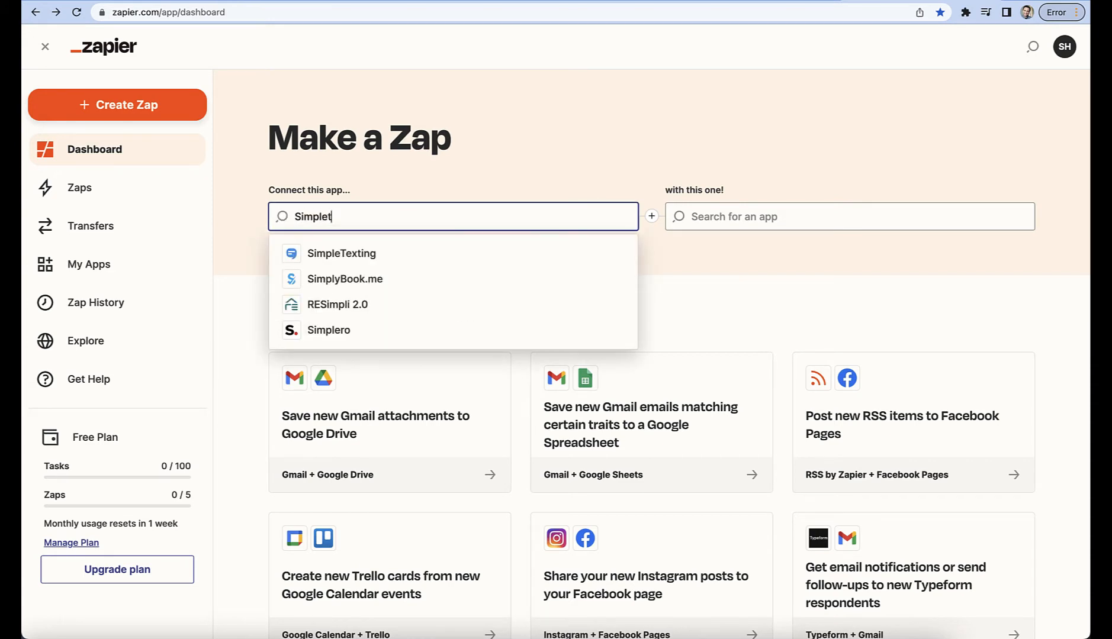
text(Tix)
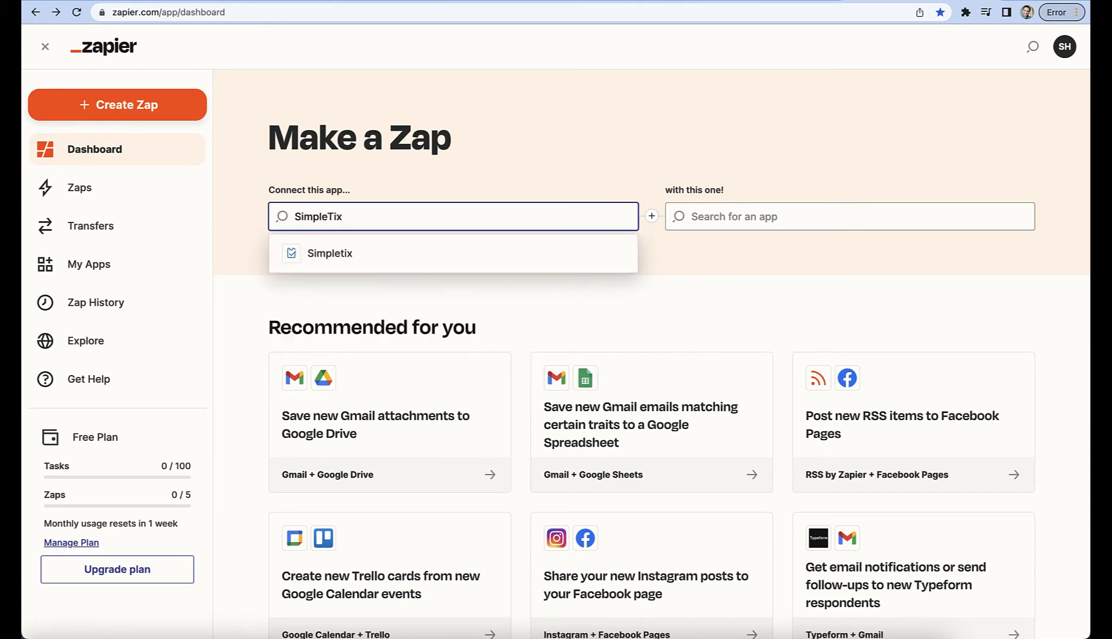
click(471, 256)
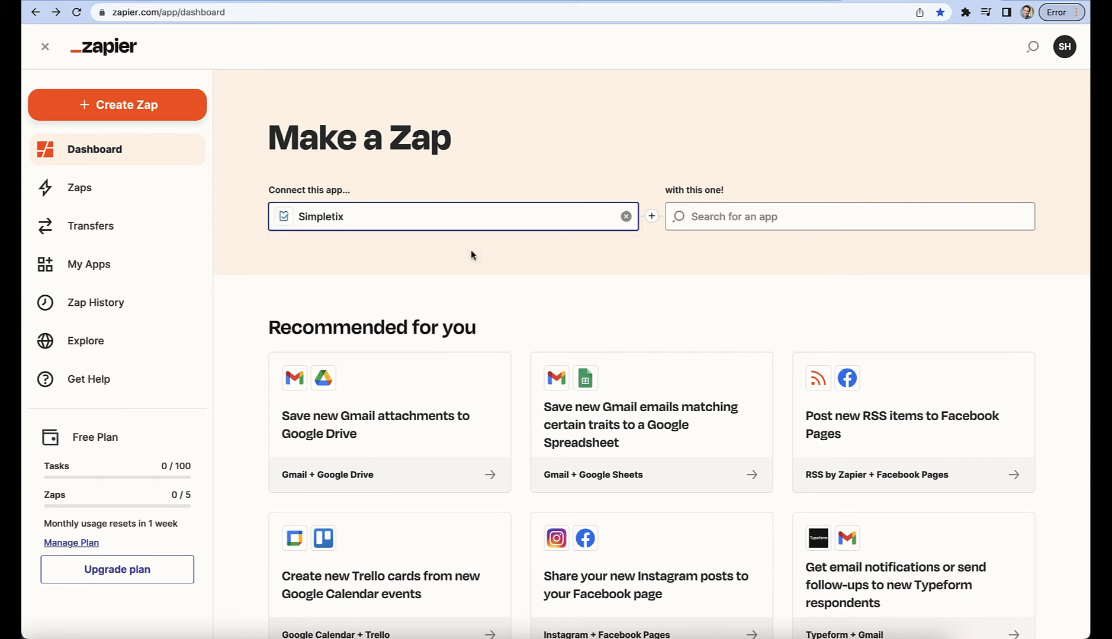
click(722, 217)
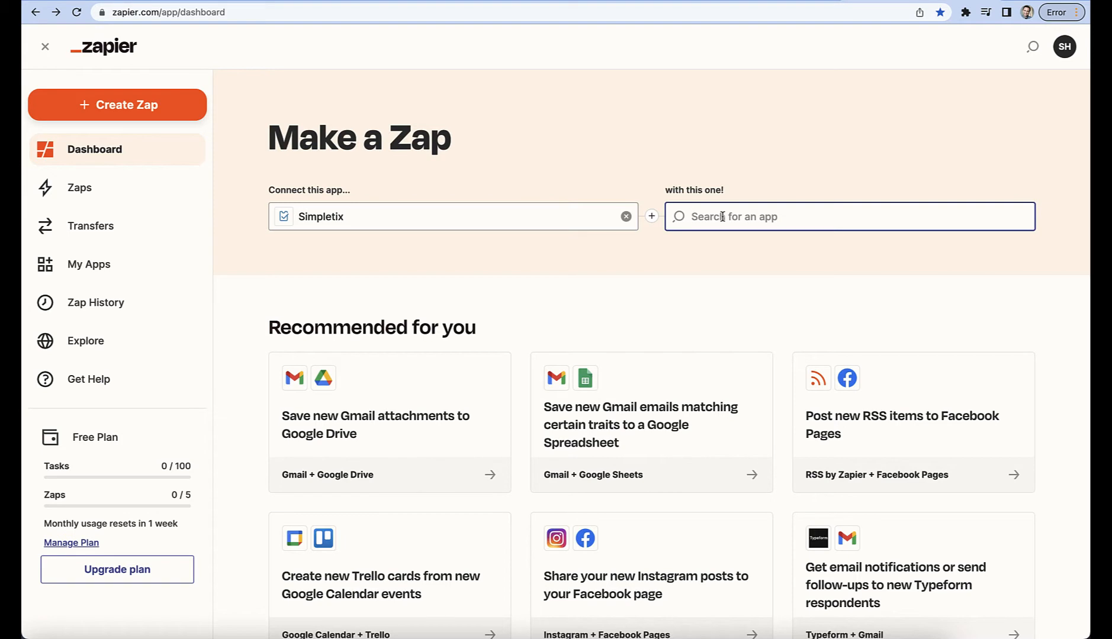
text(Moose)
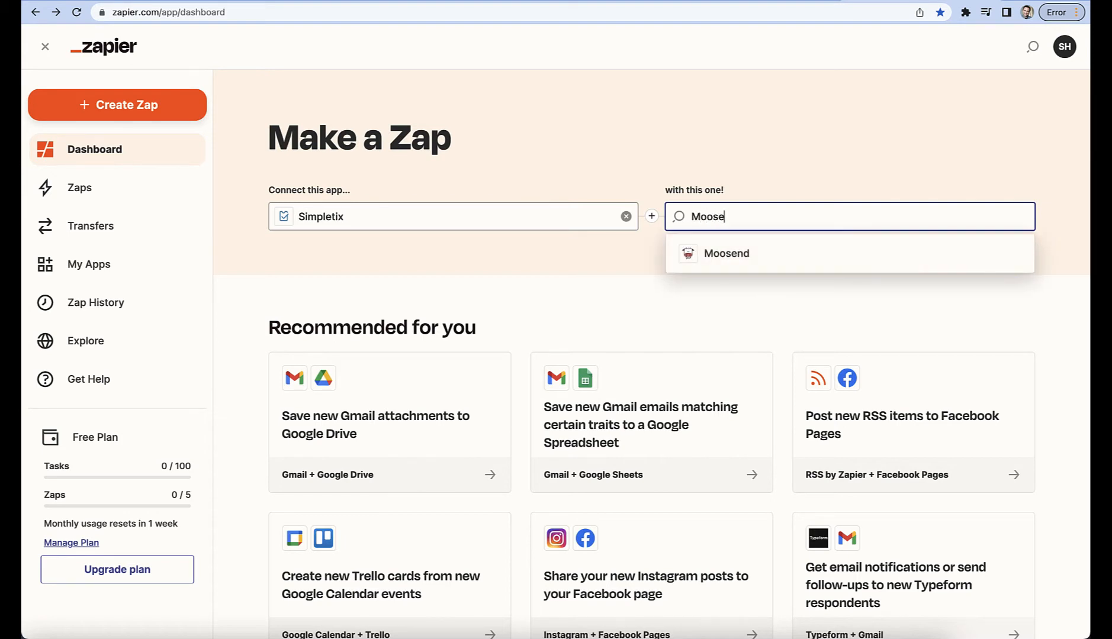
click(750, 255)
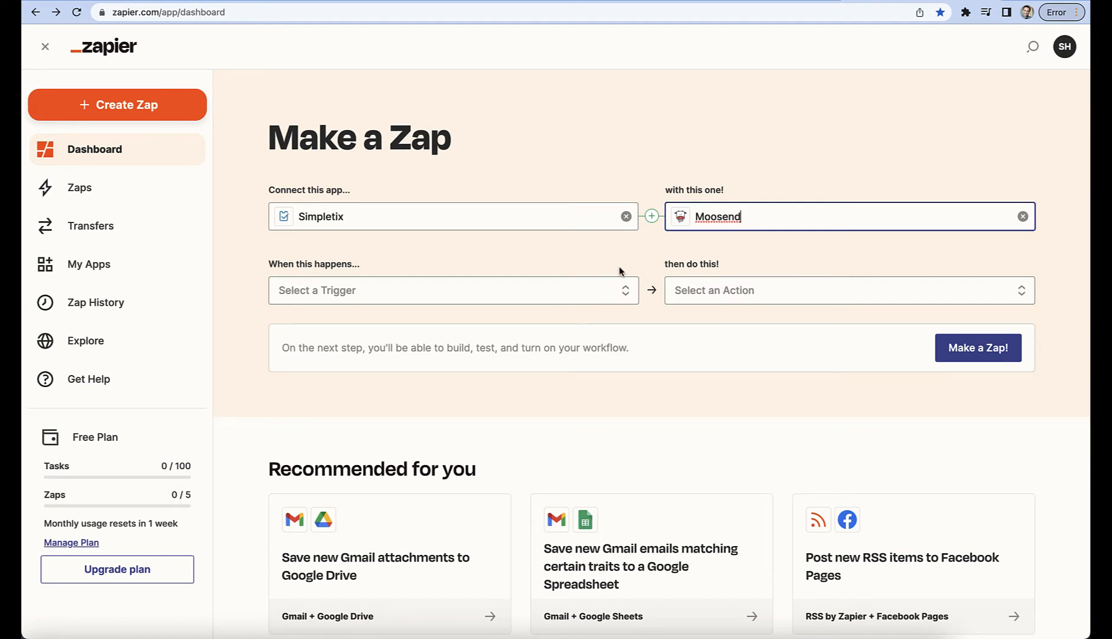
Set the trigger to New Order and the action to Create Subscriber, and start the guided Zap setup.
click(622, 291)
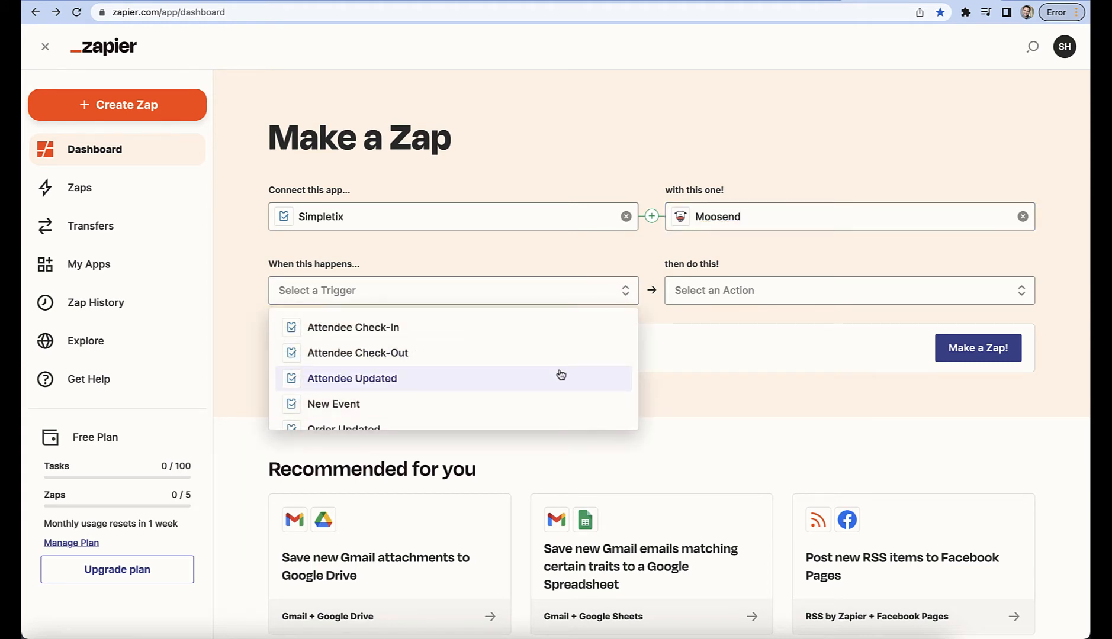
scroll(559, 375, down, 3)
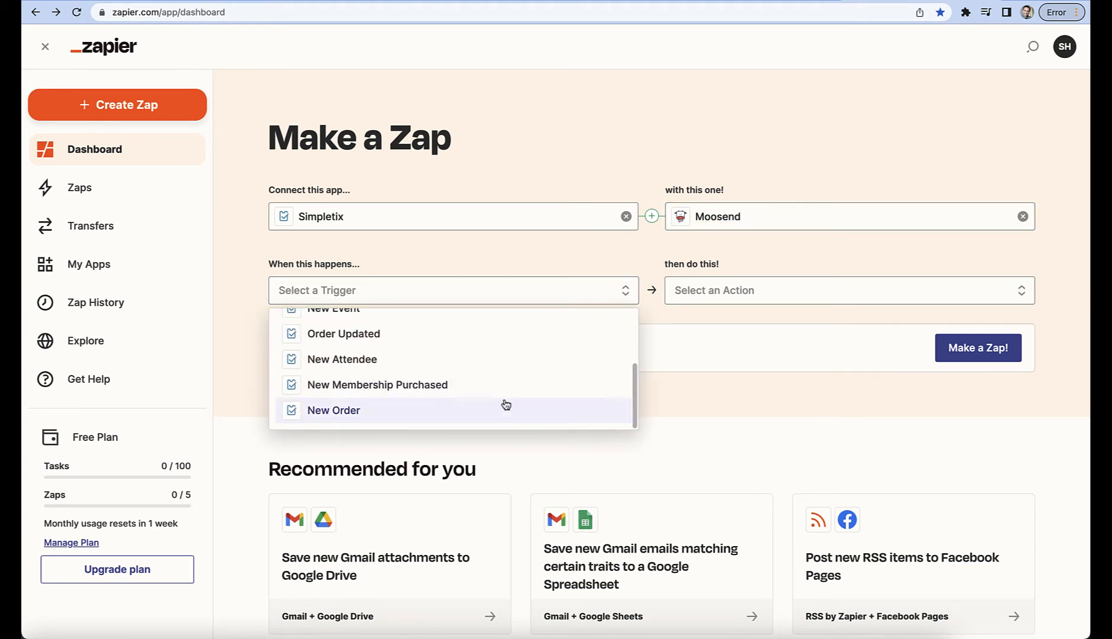
click(485, 417)
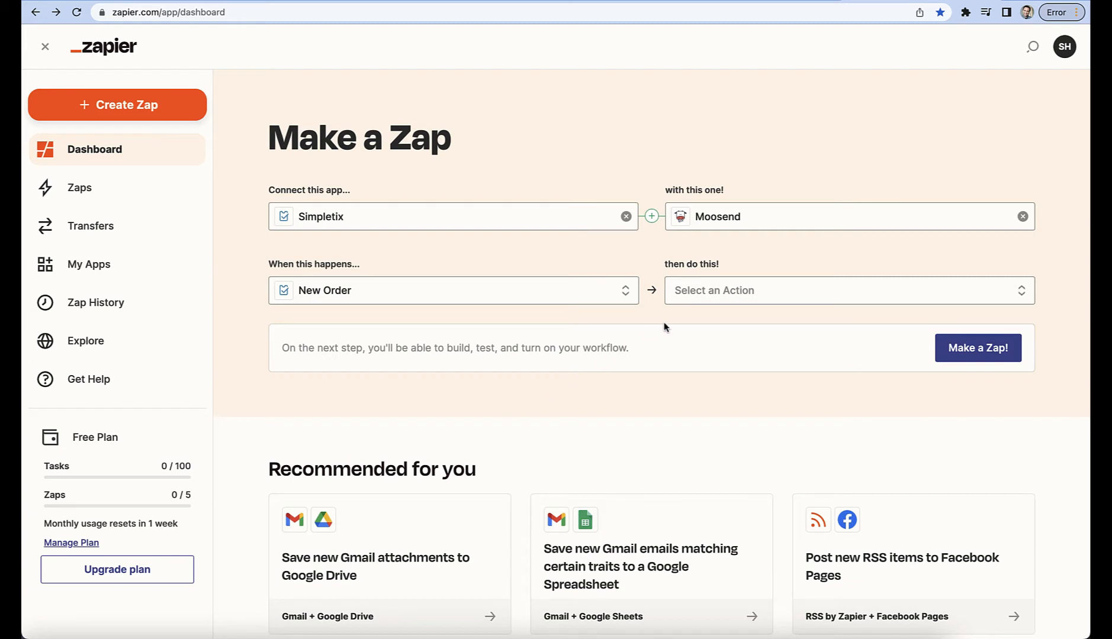
click(719, 294)
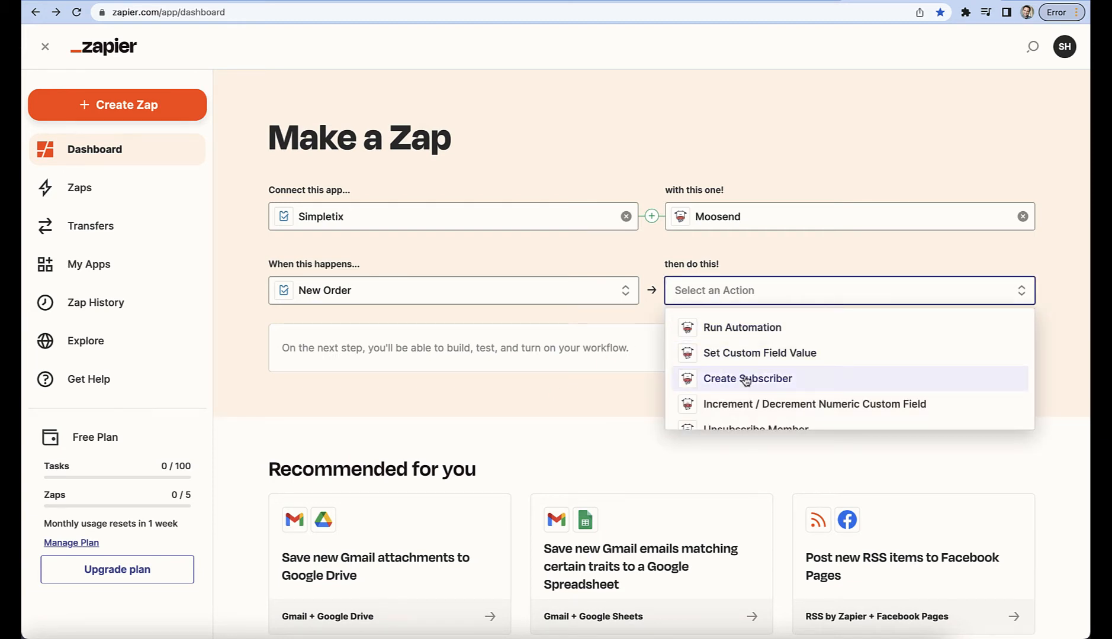
click(746, 381)
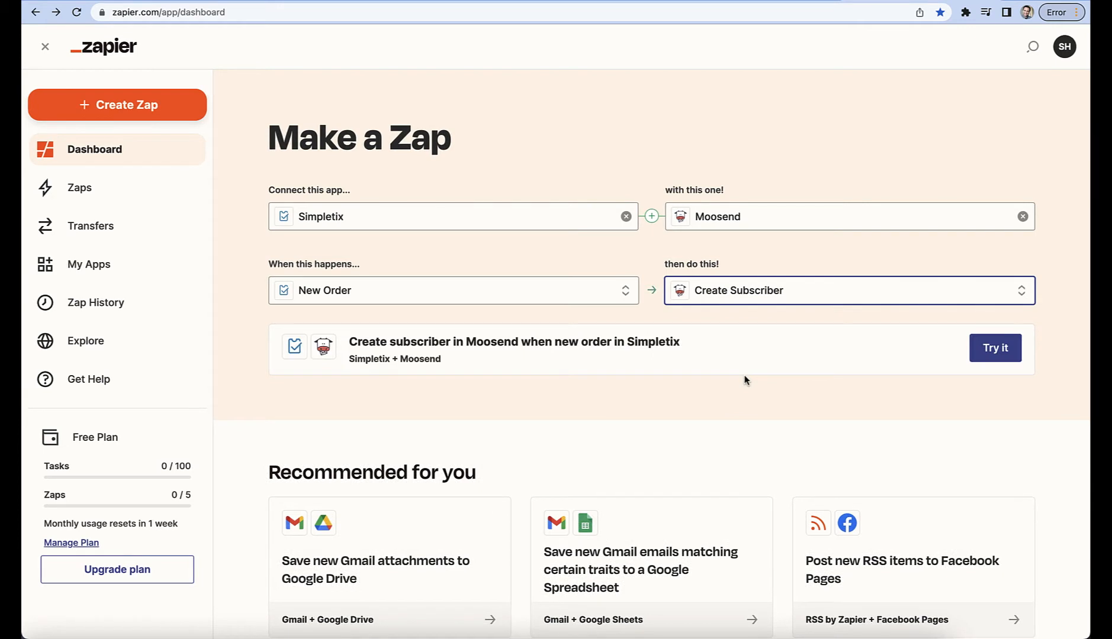
click(998, 351)
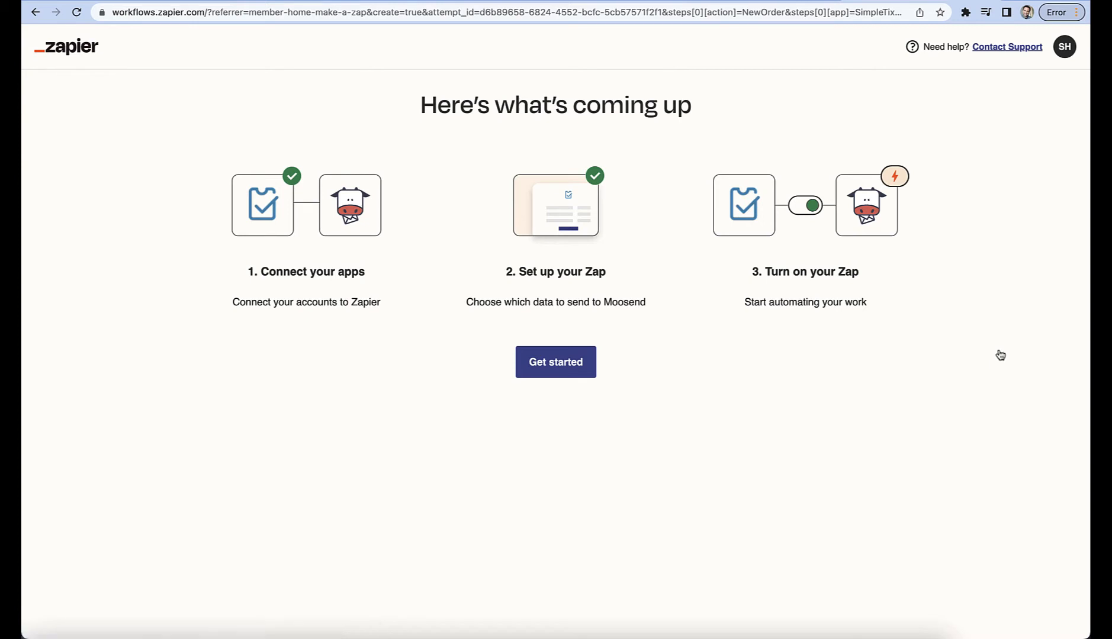
click(550, 371)
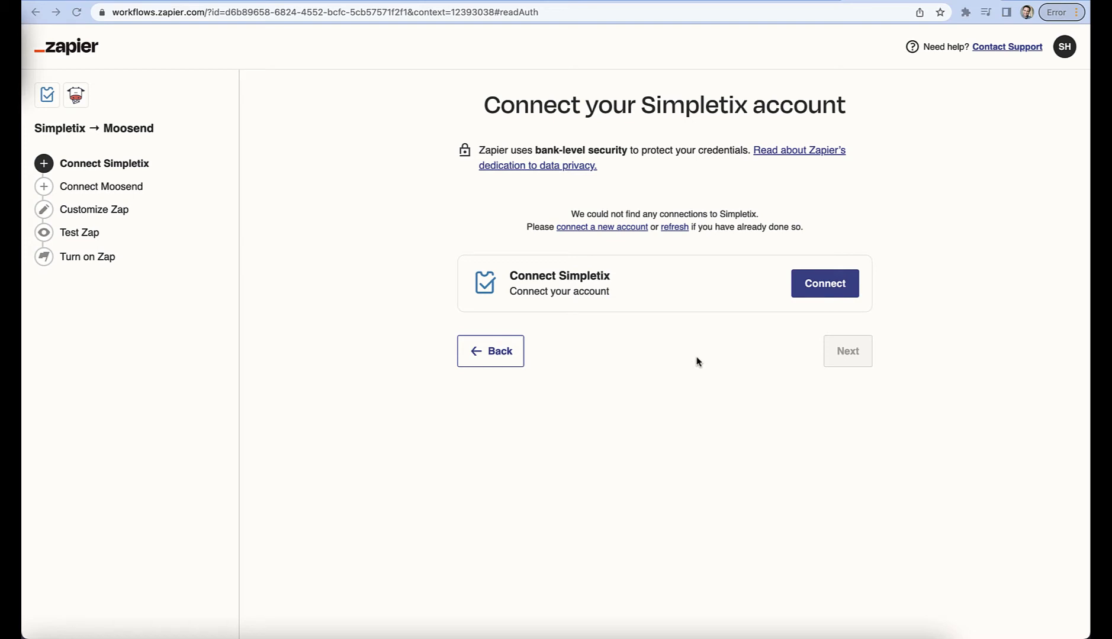
Start connecting the Simpletix account and sign in to SimpleTix with the prefilled credentials.
click(822, 287)
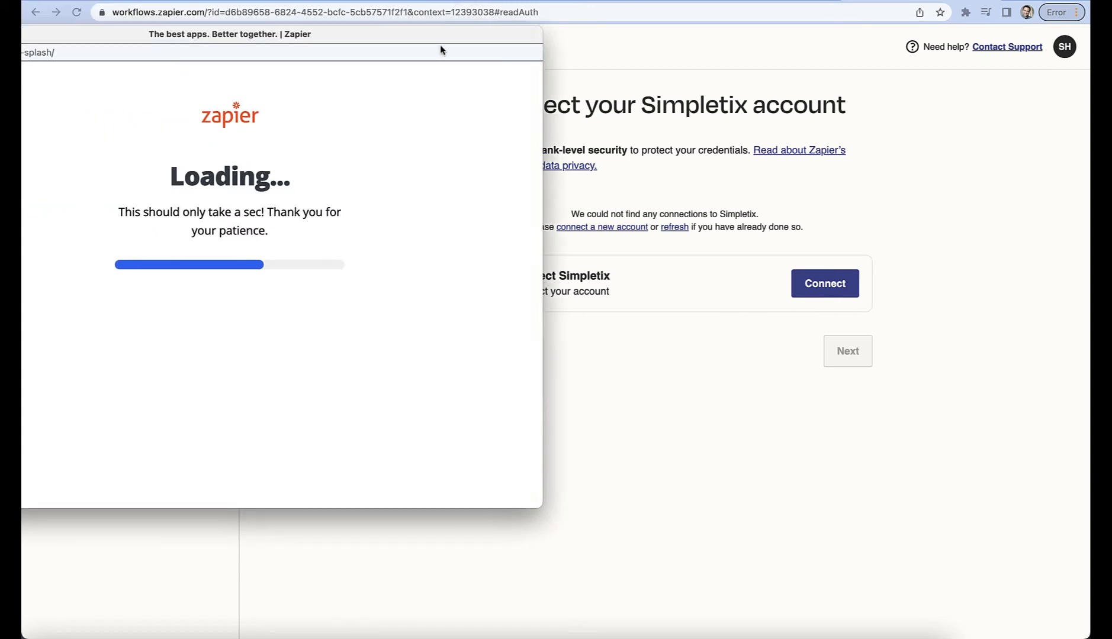
drag(440, 50, 665, 97)
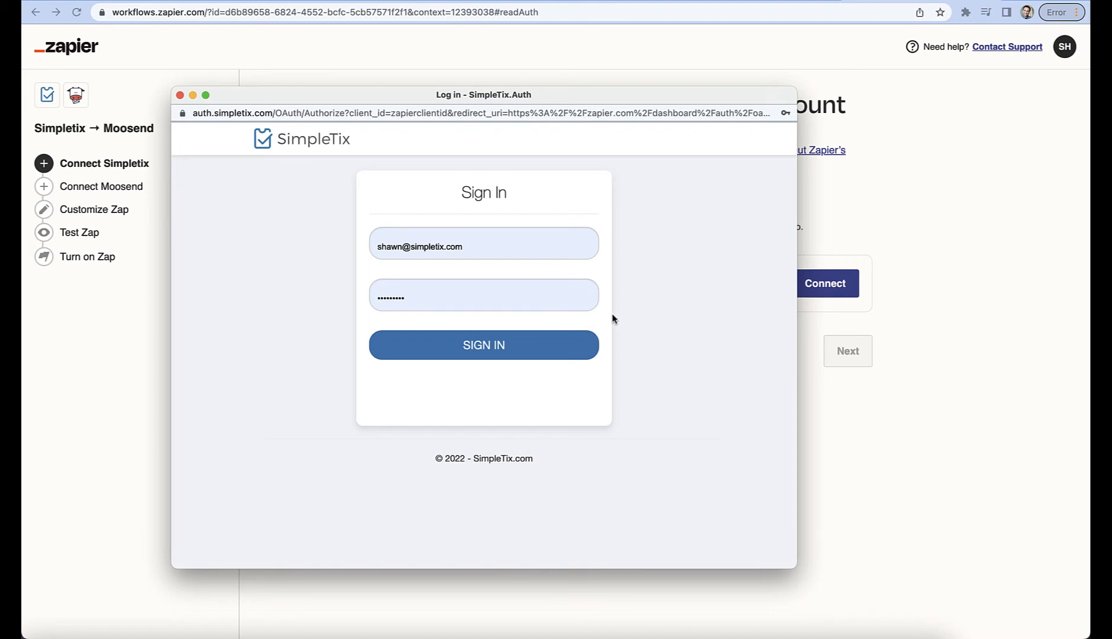
click(539, 353)
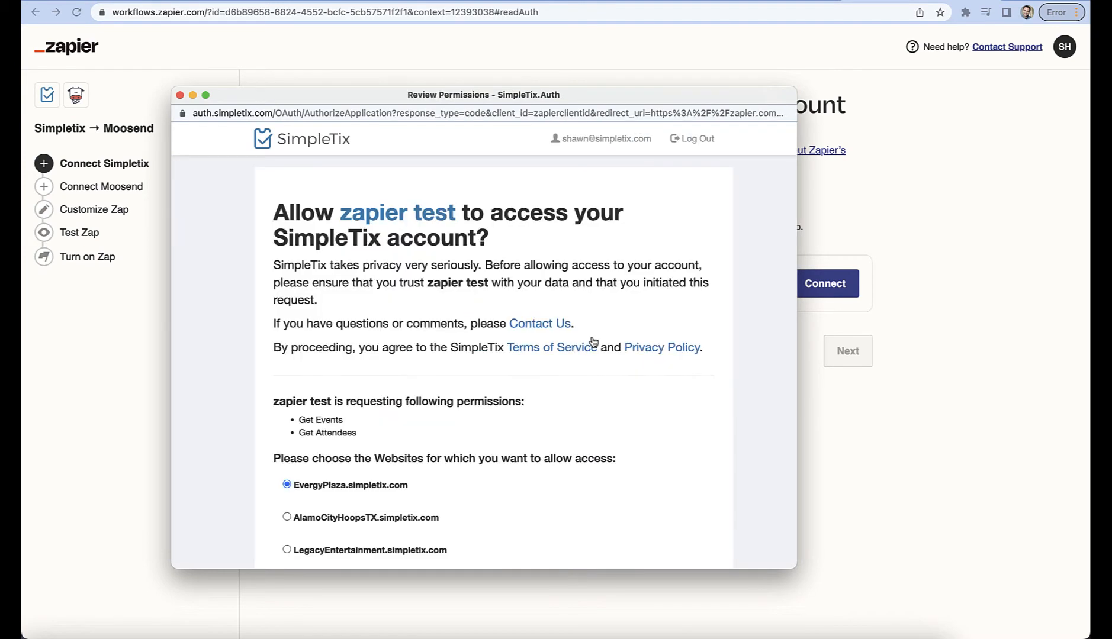
Select the last website in the SimpleTix permissions list and allow Zapier access to it.
scroll(592, 342, down, 1)
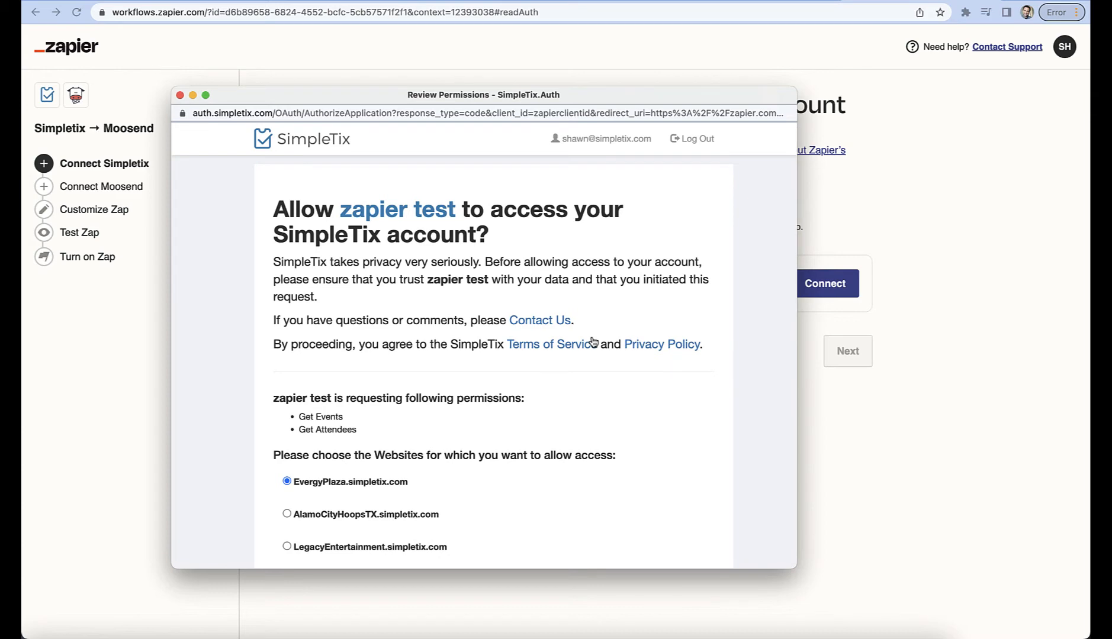
scroll(593, 342, down, 10)
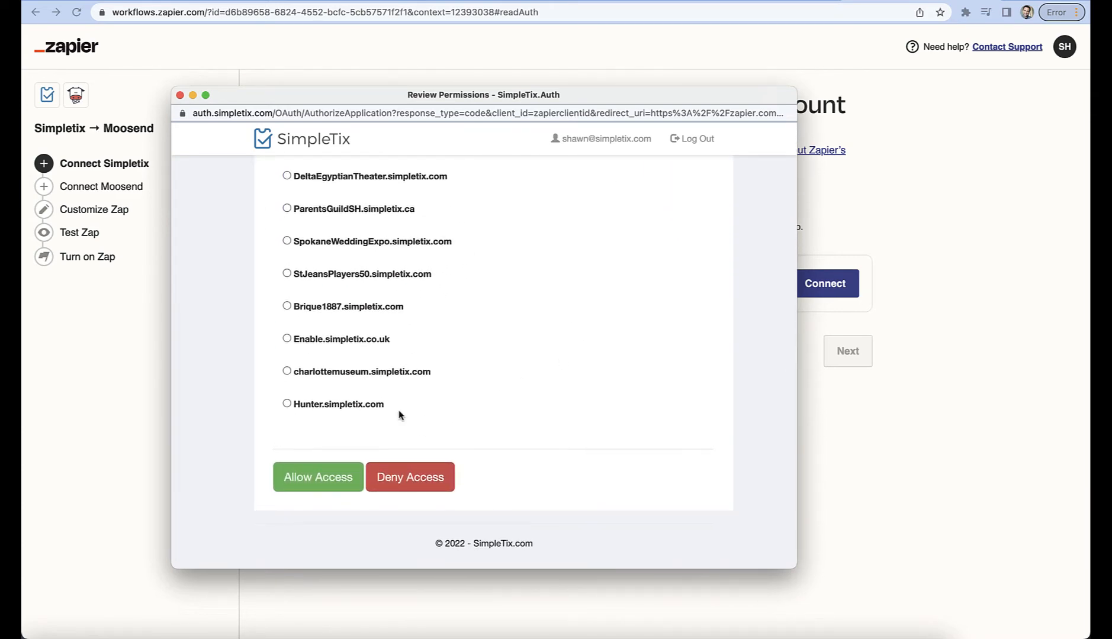
scroll(379, 423, up, 1)
click(287, 441)
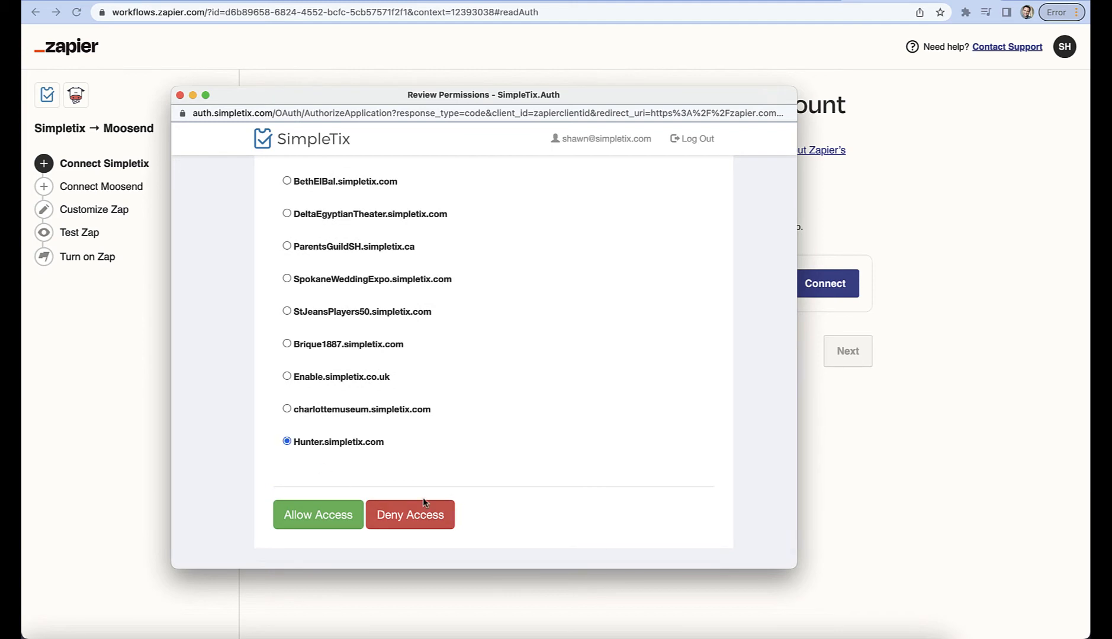
click(312, 519)
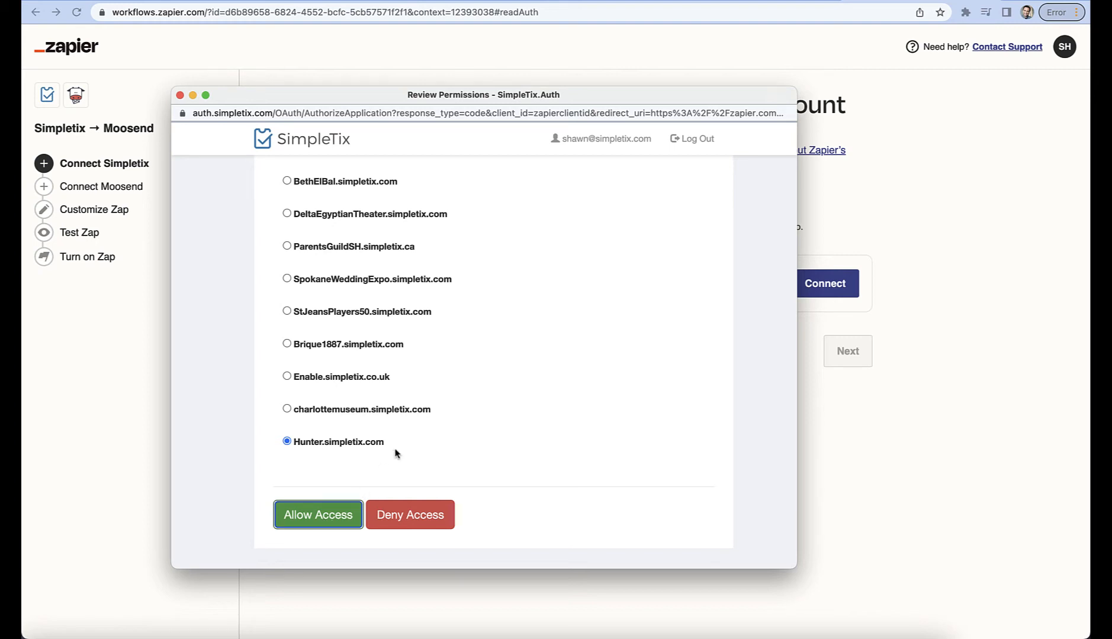
scroll(395, 453, down, 2)
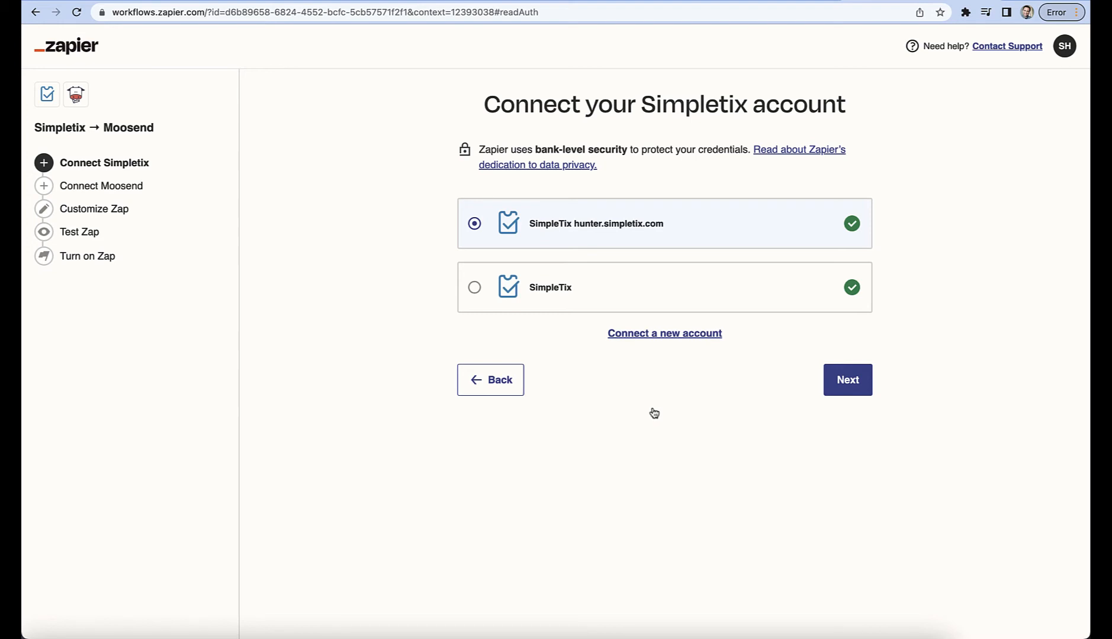
Continue with the newly connected Simpletix account and set the order status to Order Complete.
click(855, 380)
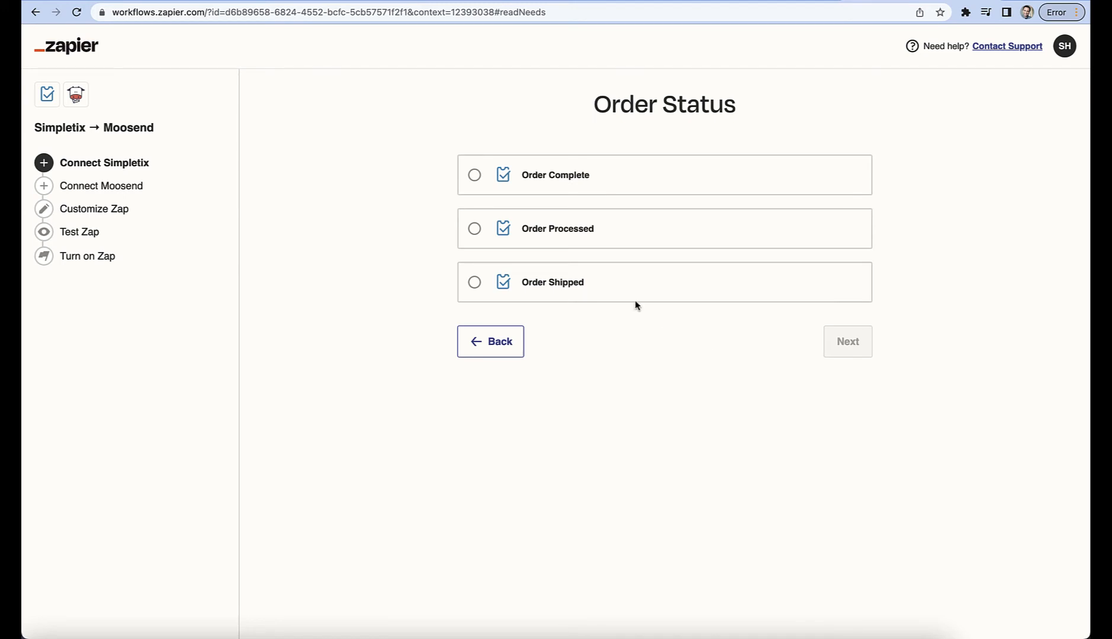
click(474, 176)
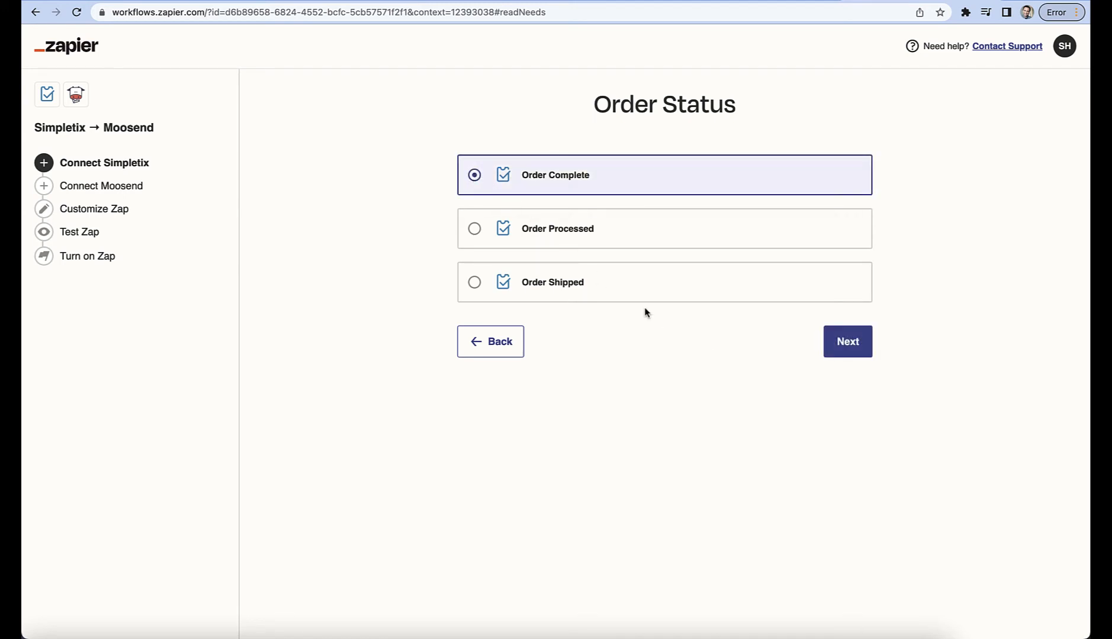
click(847, 343)
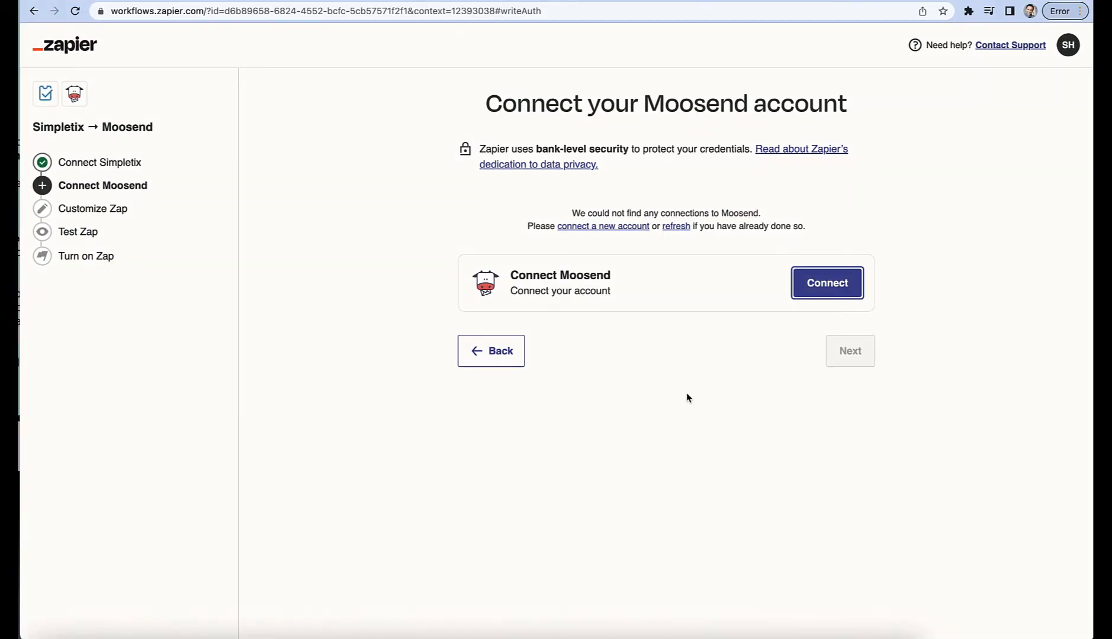
Open the Moosend connection request and copy the API key from the account settings in Moosend.
click(842, 285)
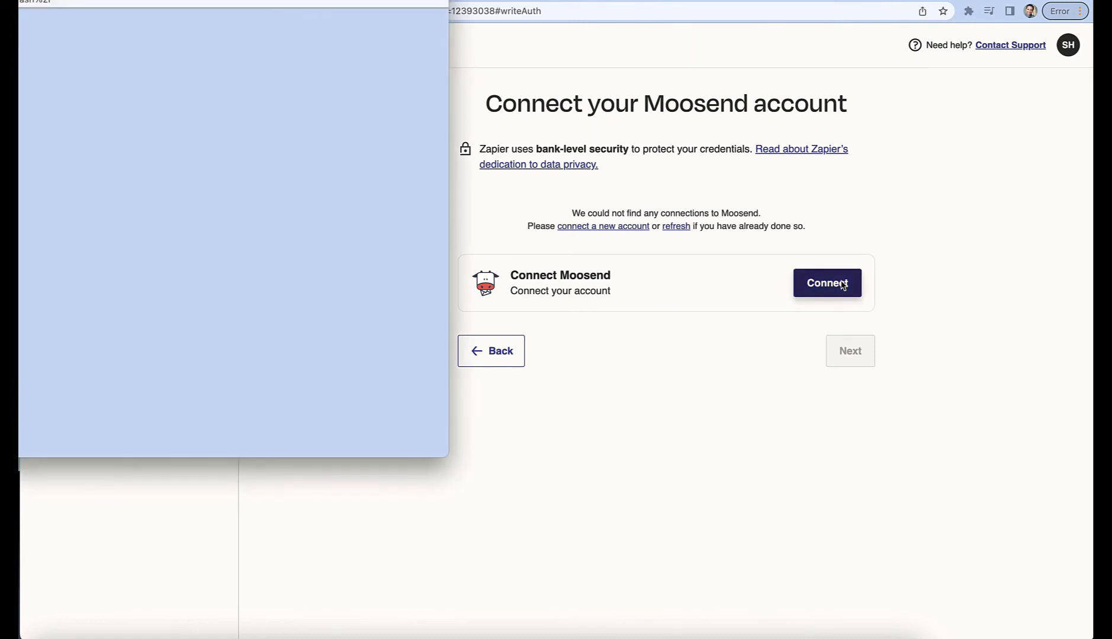
drag(379, 45, 519, 52)
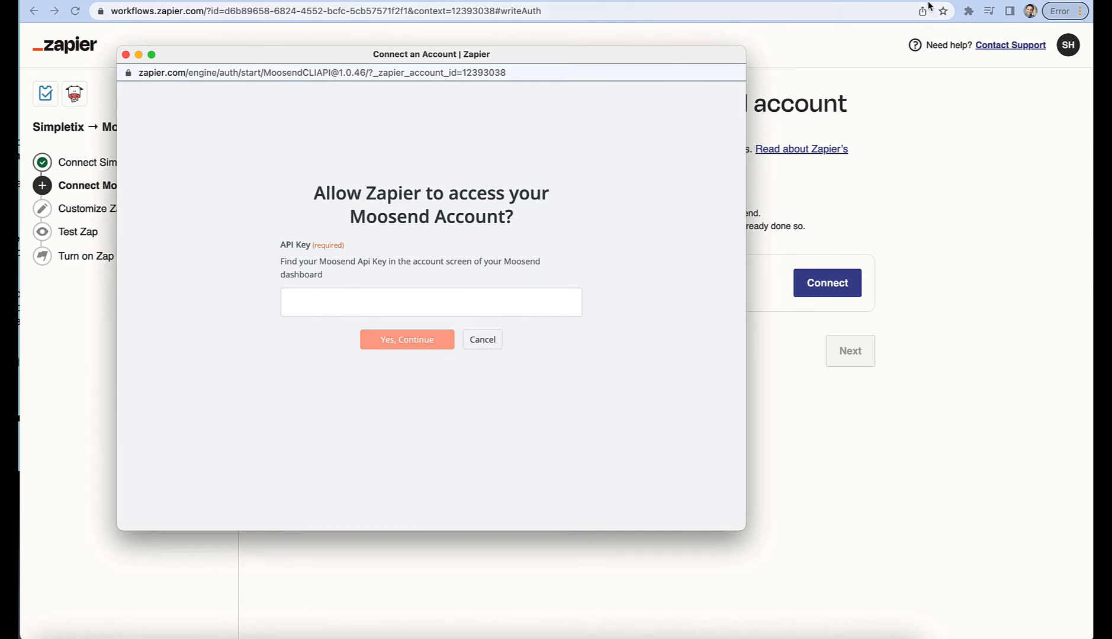
click(950, 0)
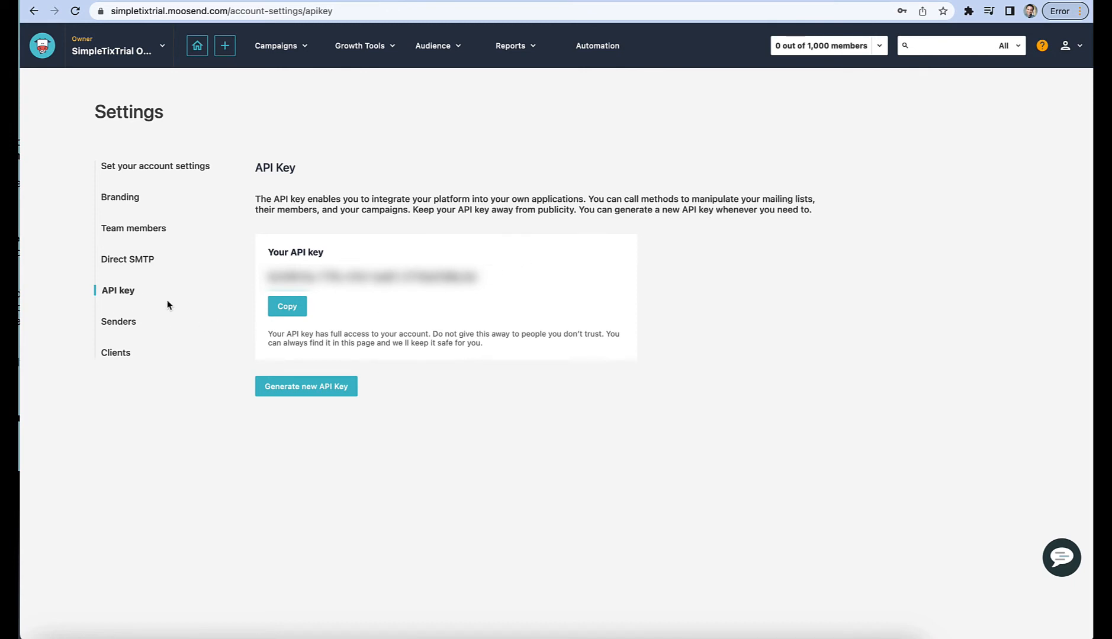
click(291, 308)
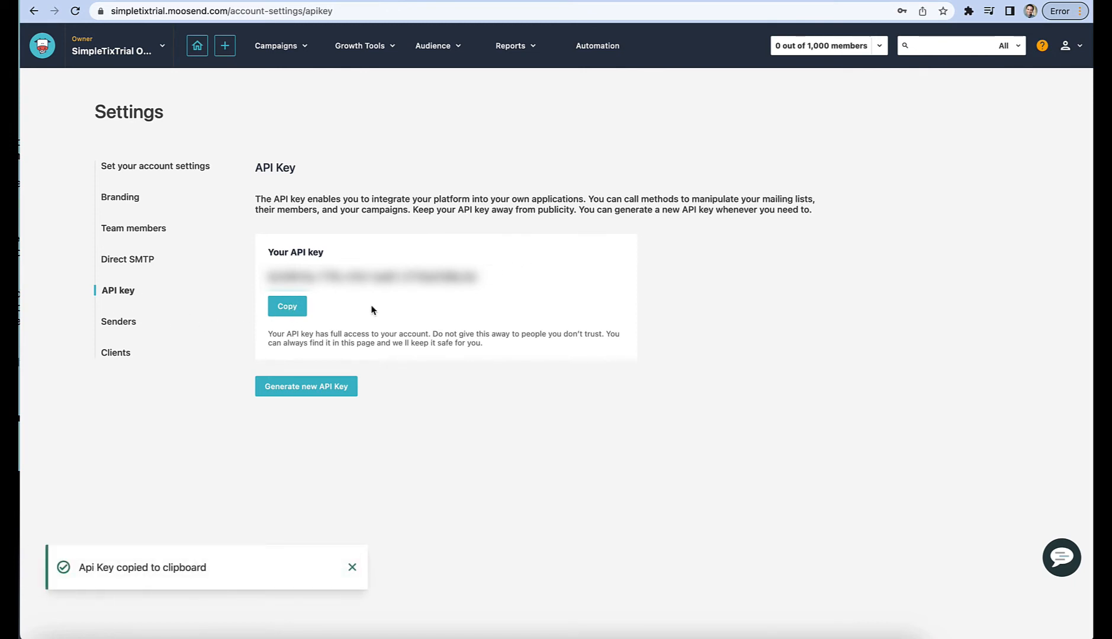
Switch back to Zapier, paste the Moosend API key into the connection request, authorize access and continue with the connected account.
click(847, 1)
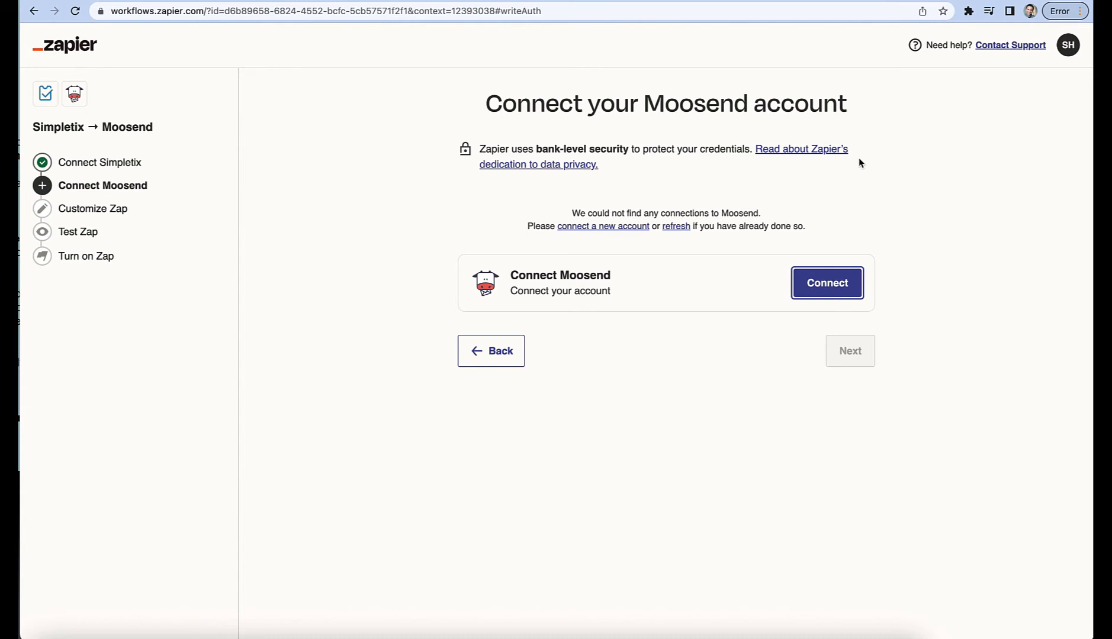
click(827, 284)
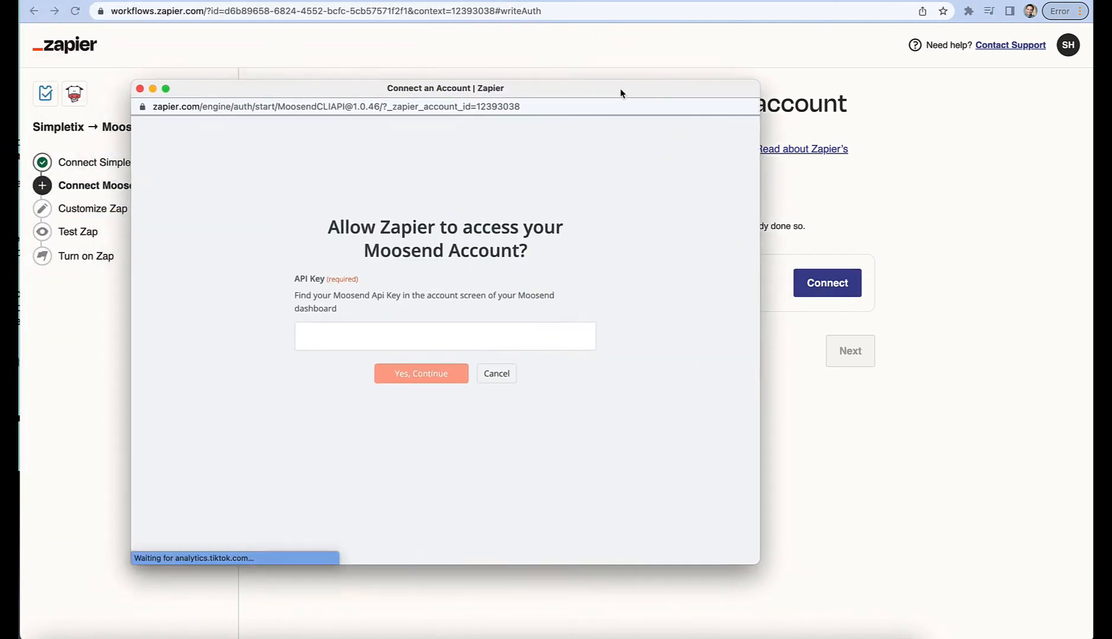
drag(621, 90, 653, 93)
click(427, 338)
key(super+v)
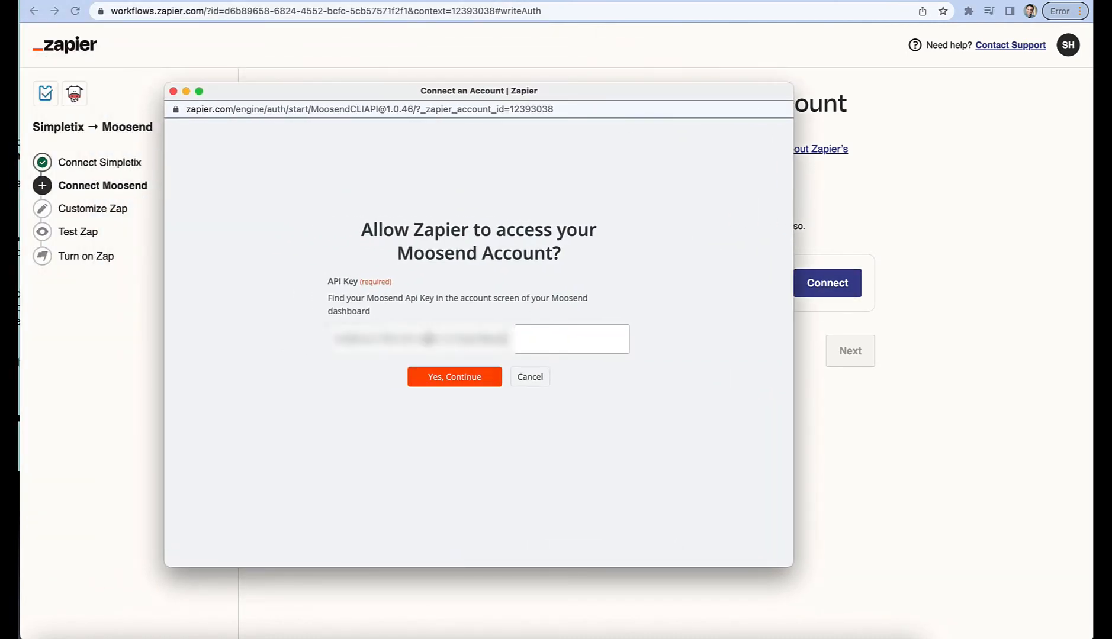
click(461, 373)
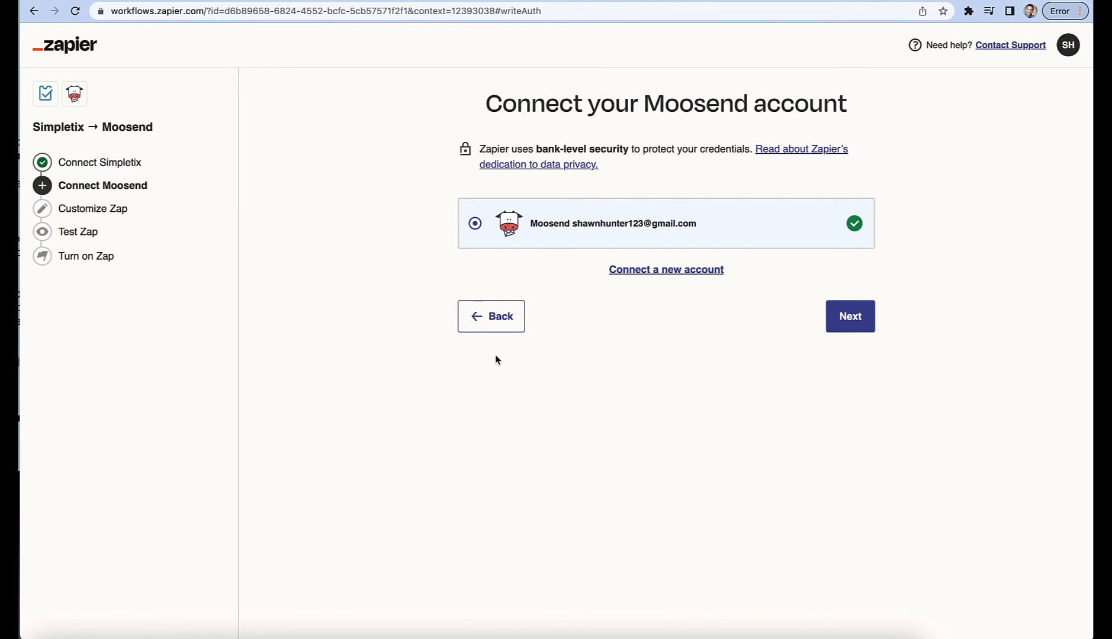
click(870, 318)
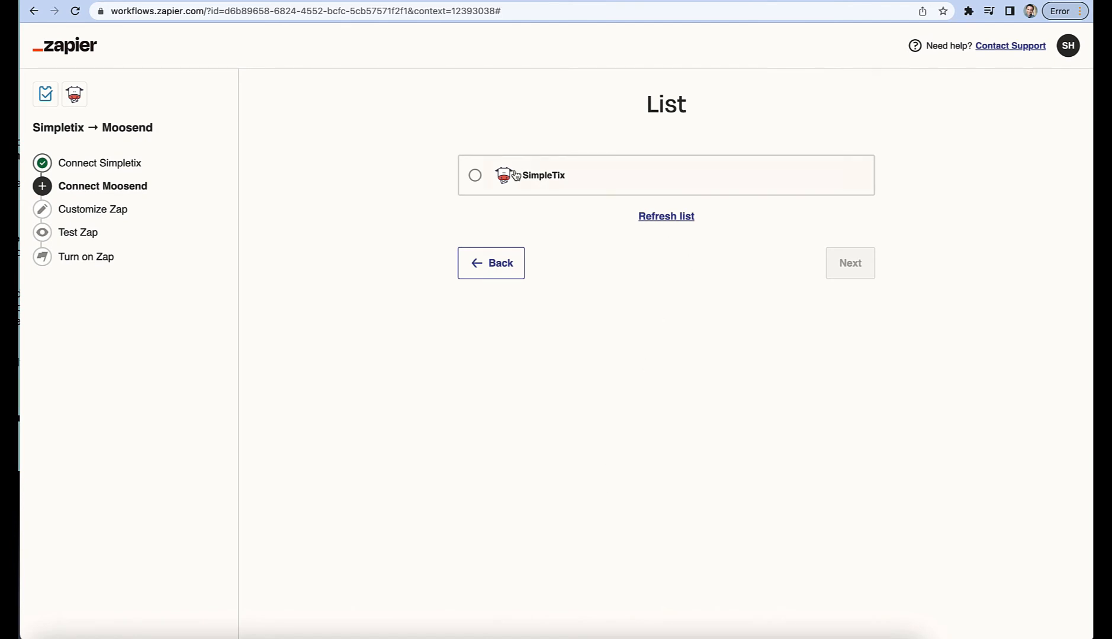
Choose the SimpleTix list in Moosend and map the order's FirstName and LastName into the Name field.
click(475, 177)
click(860, 268)
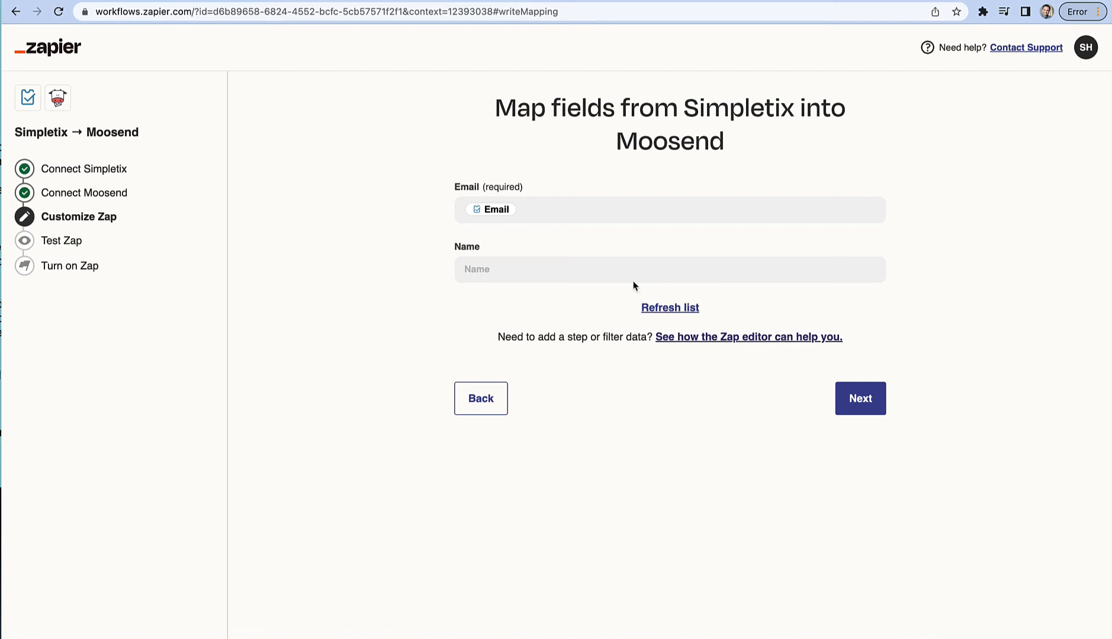
click(607, 269)
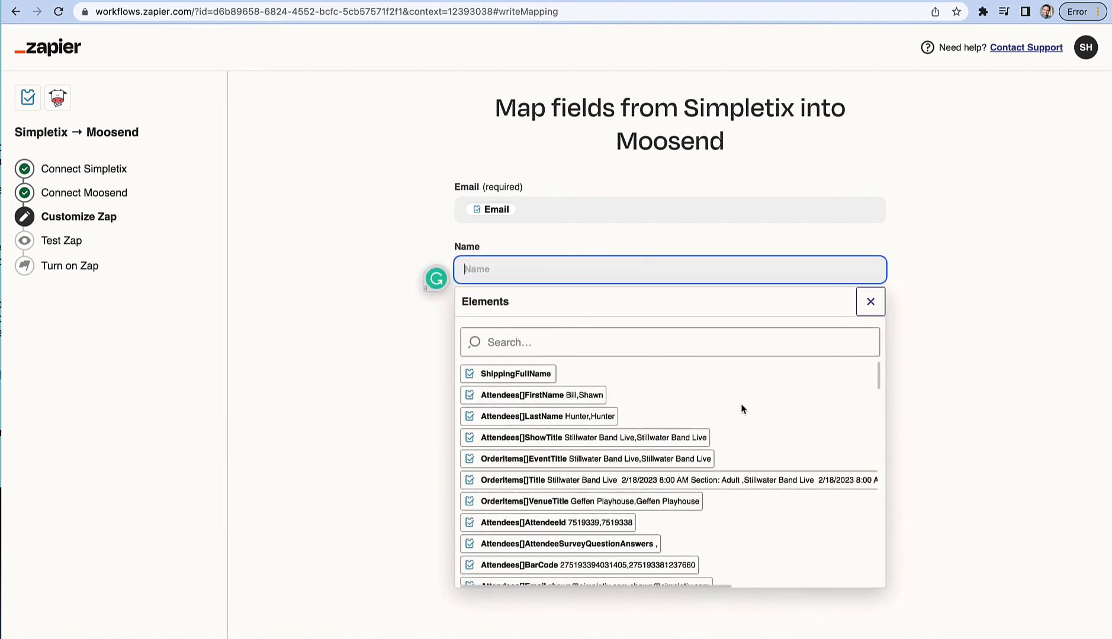
scroll(742, 436, down, 2)
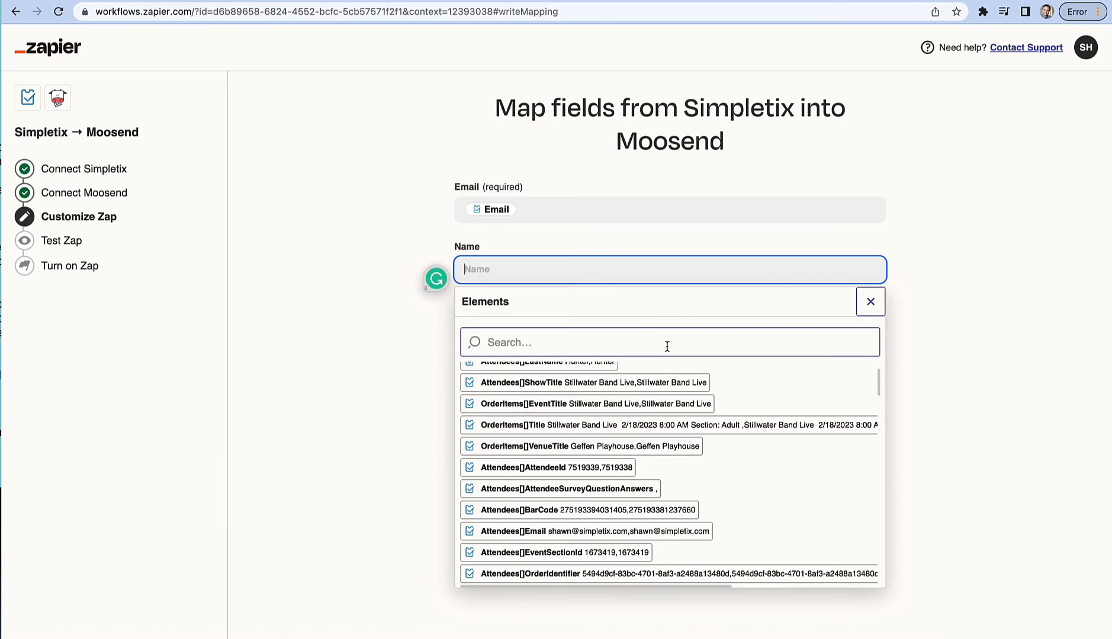
scroll(676, 392, up, 2)
scroll(676, 395, down, 20)
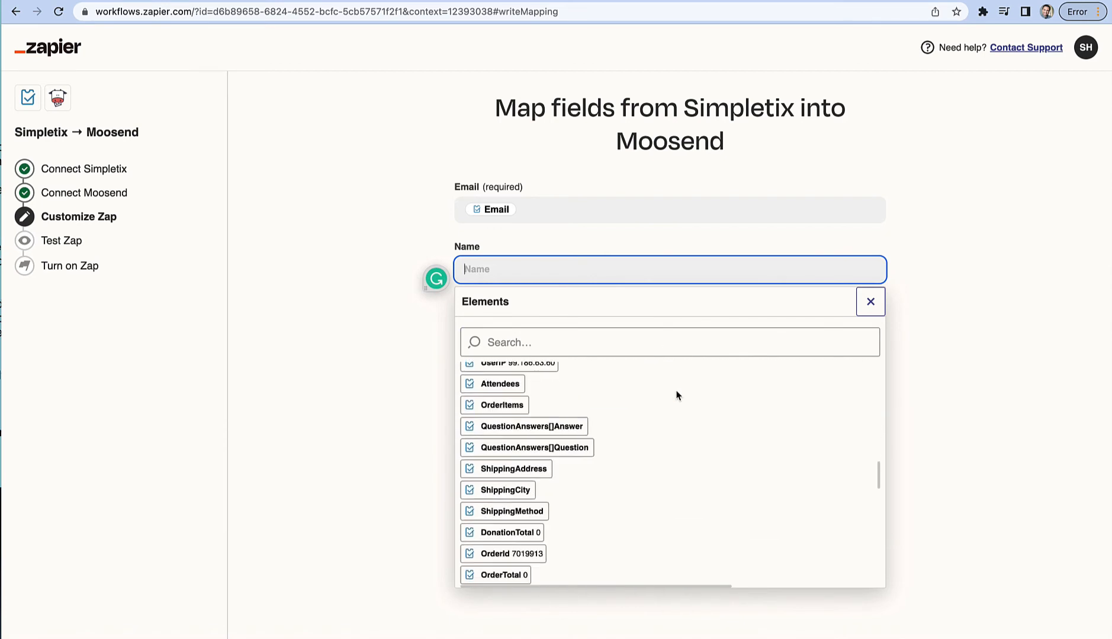
scroll(676, 395, up, 5)
scroll(676, 395, up, 6)
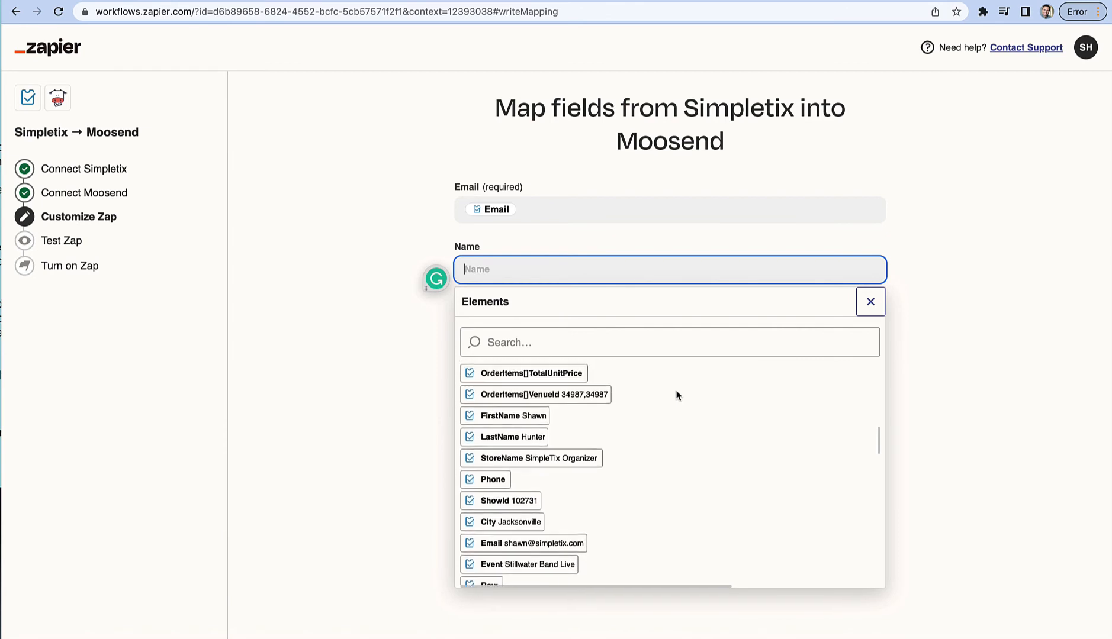
click(528, 454)
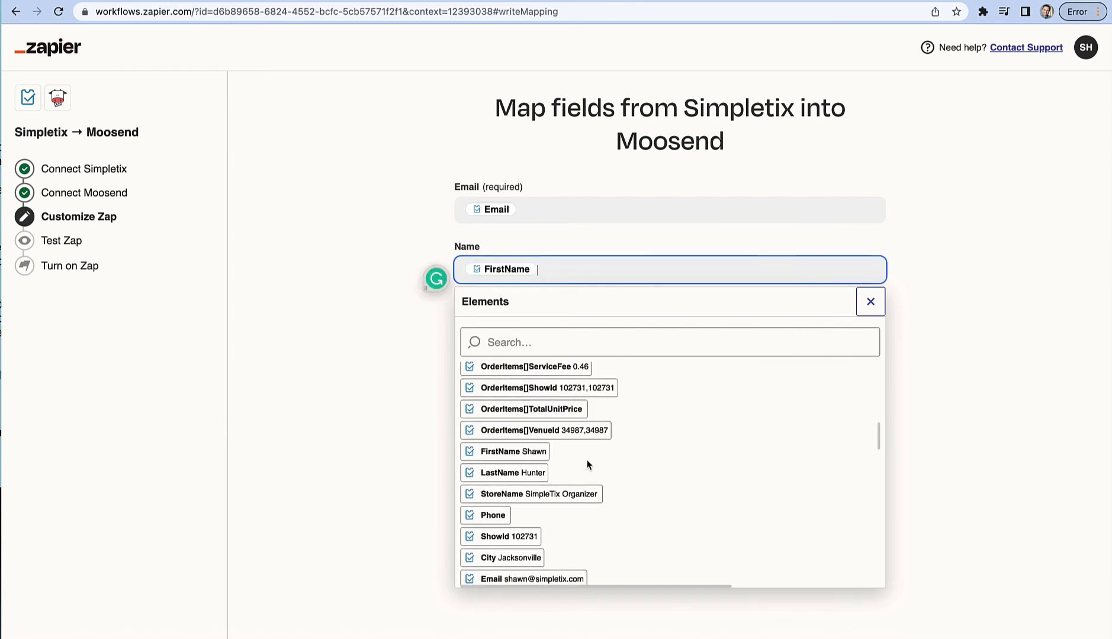
click(528, 474)
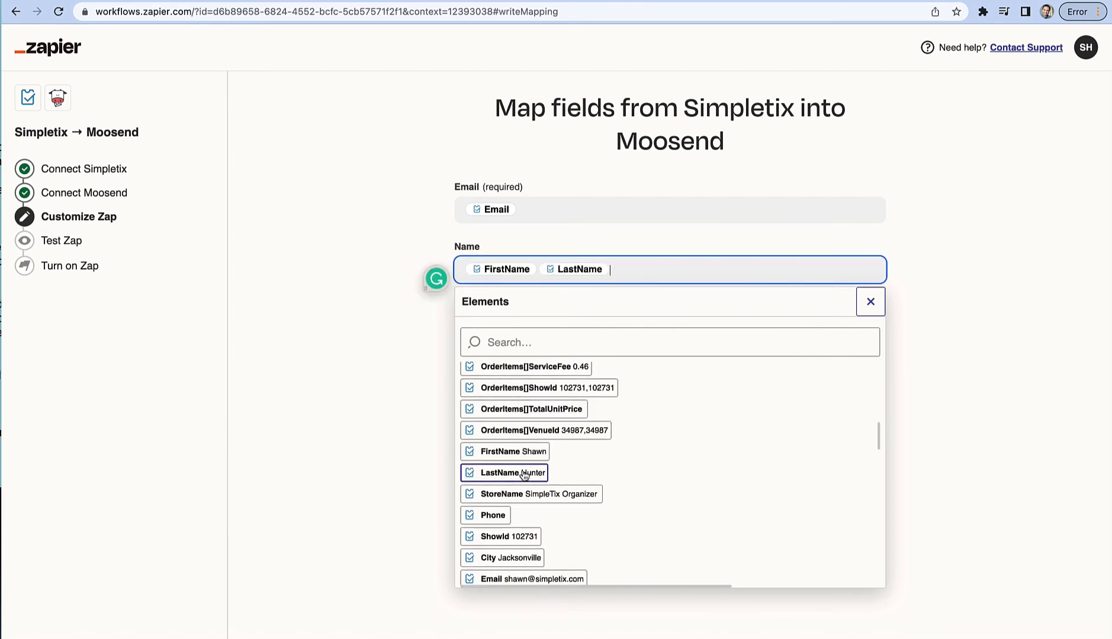
click(376, 367)
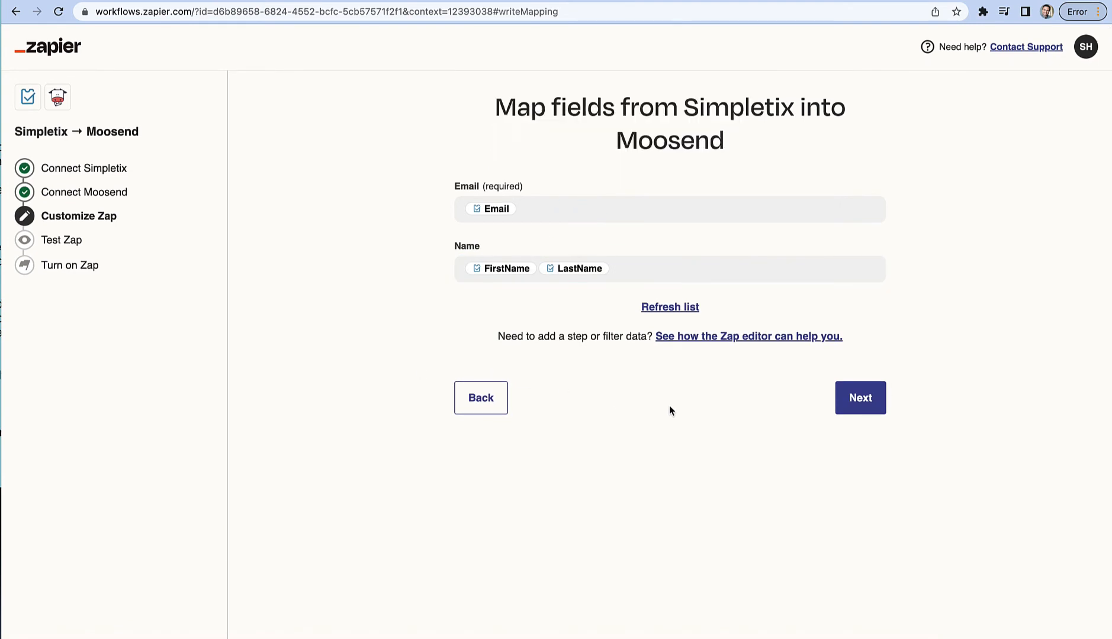
Continue with the mapped fields, send the test subscriber to Moosend and turn on the Zap.
click(860, 398)
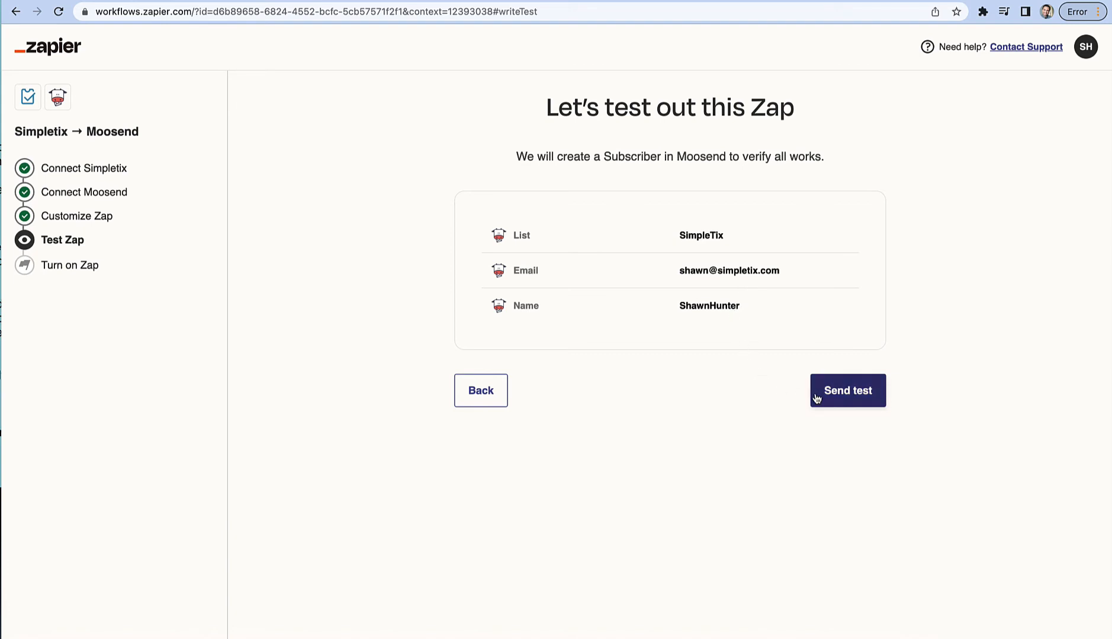
click(850, 396)
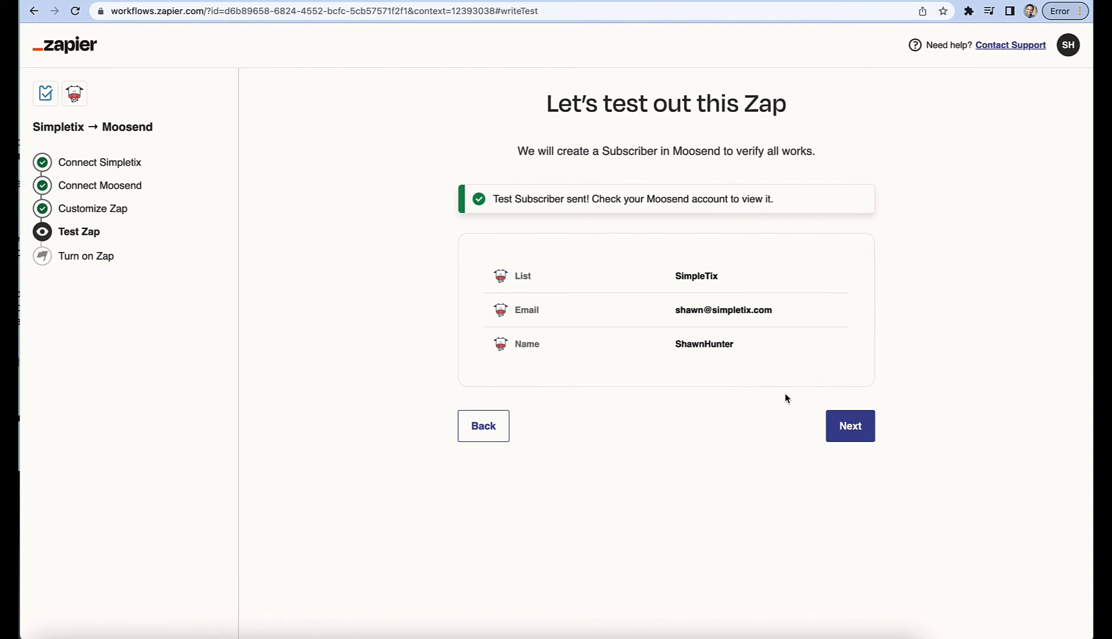
click(850, 426)
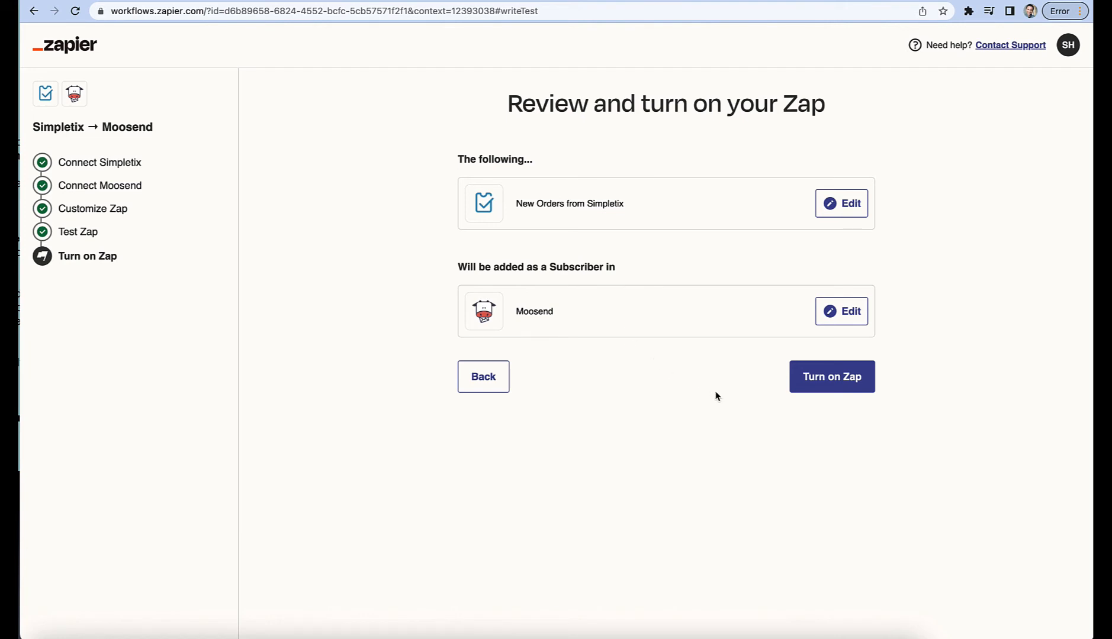
click(840, 381)
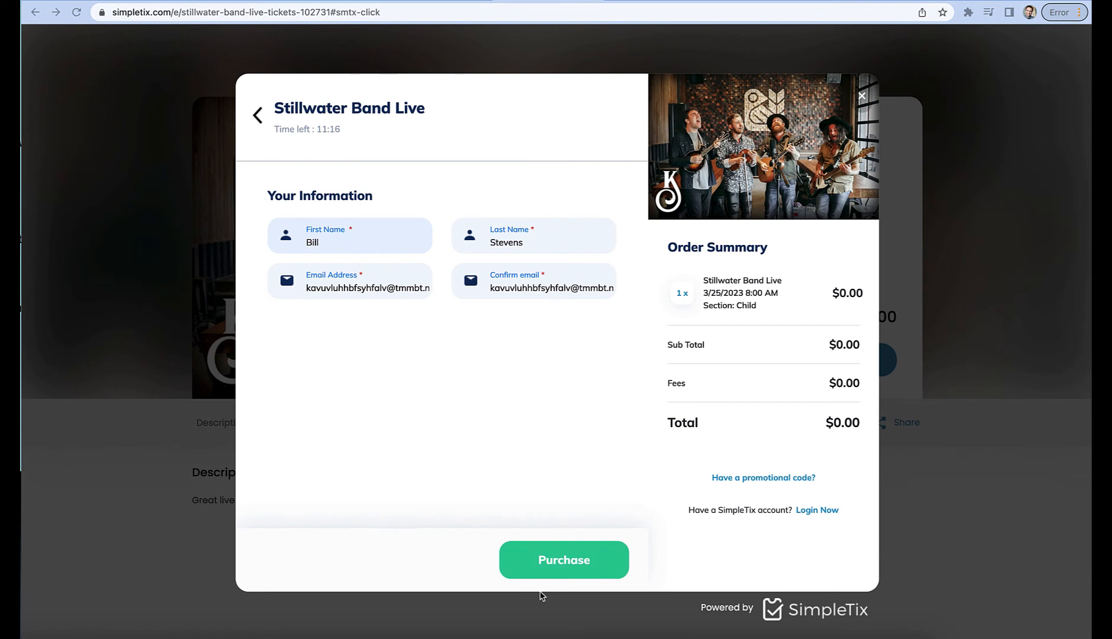
Purchase the Stillwater Band Live child ticket in SimpleTix, switch back to Zapier and open the Zap's management page.
click(569, 564)
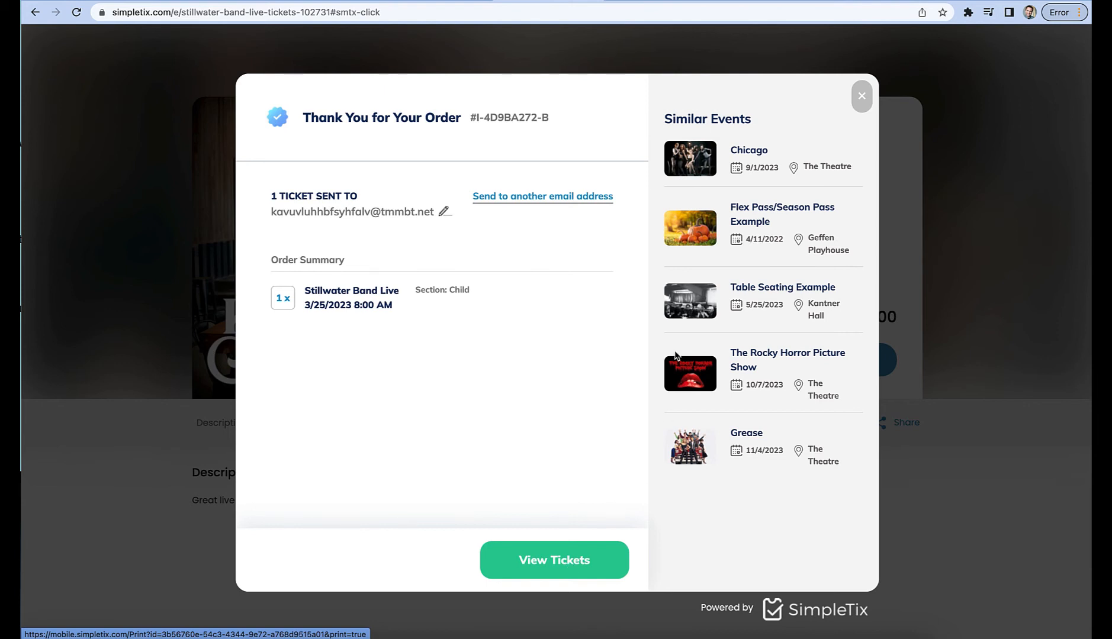
click(657, 4)
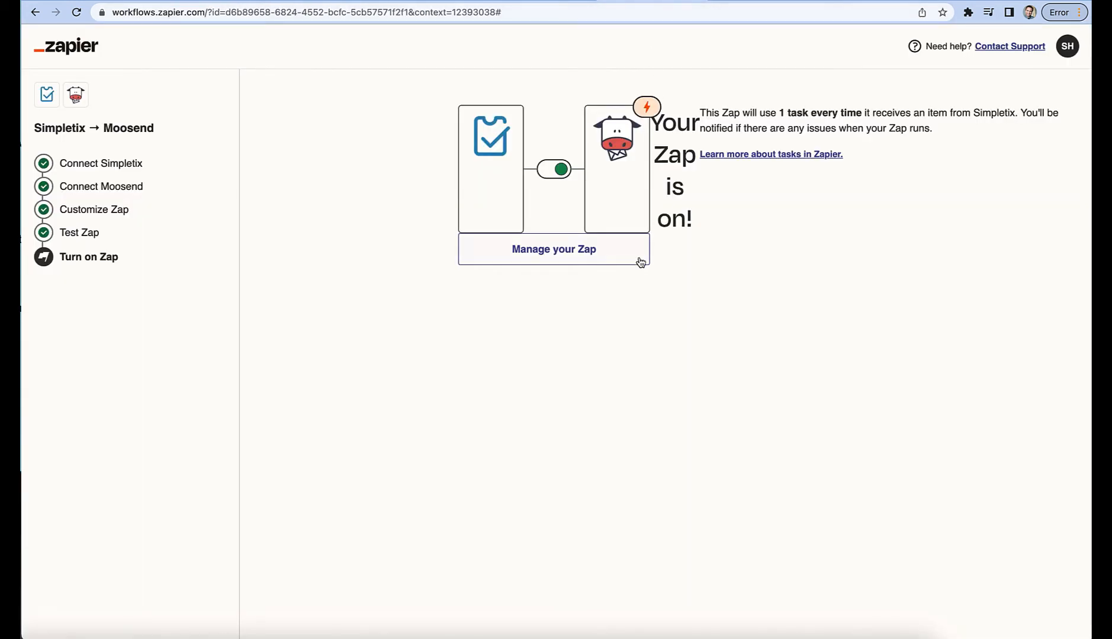
click(575, 249)
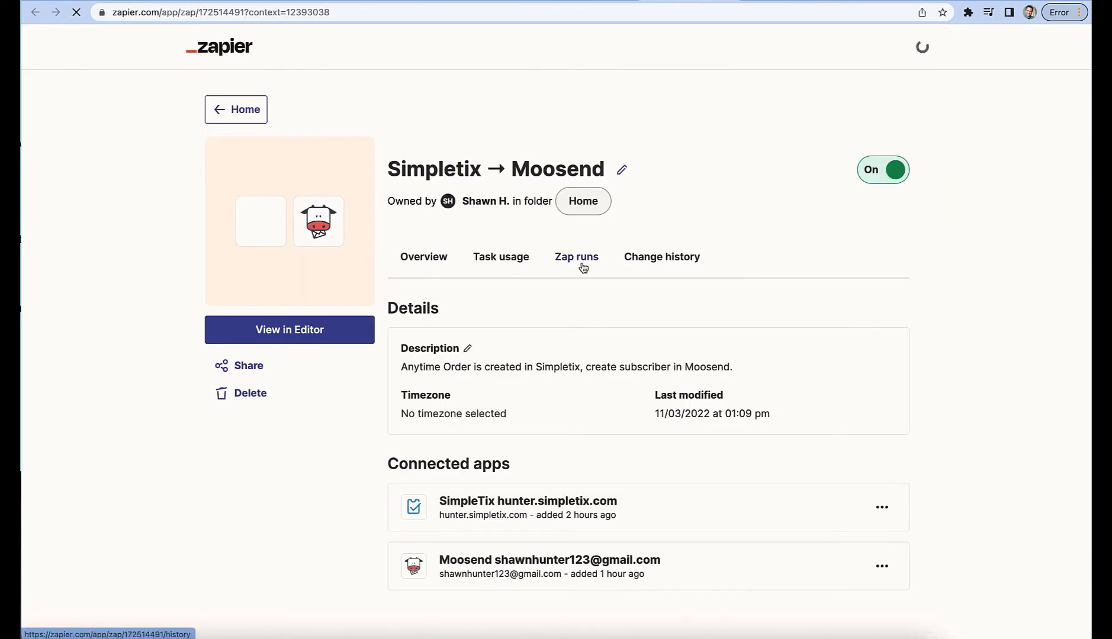
Open the latest run of the Simpletix to Moosend Zap and examine the order and subscriber data it processed.
click(663, 257)
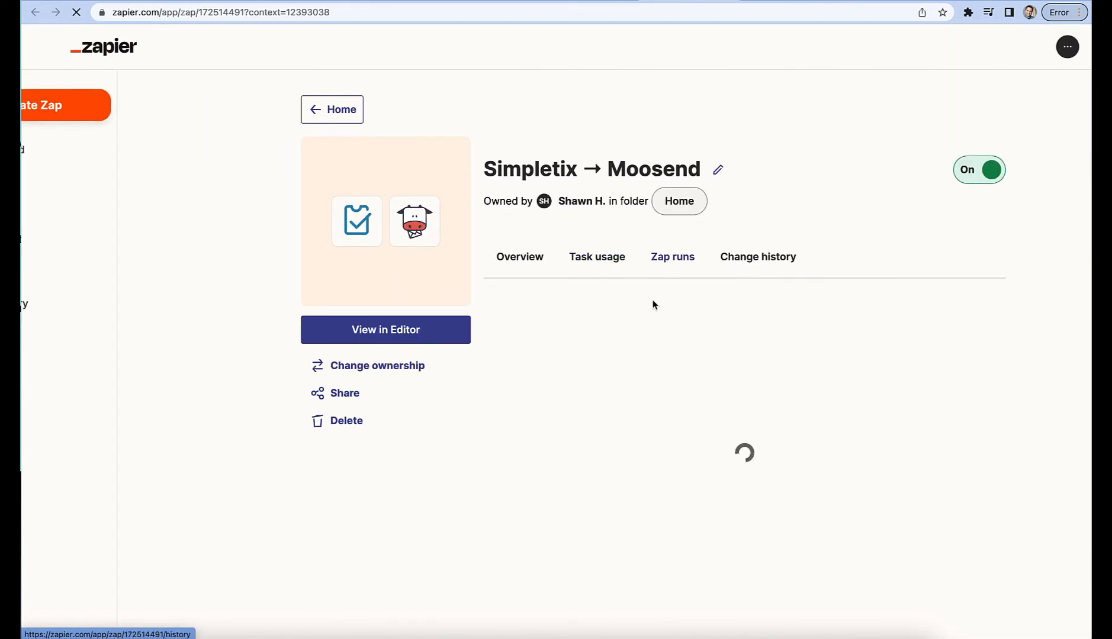
scroll(464, 402, down, 1)
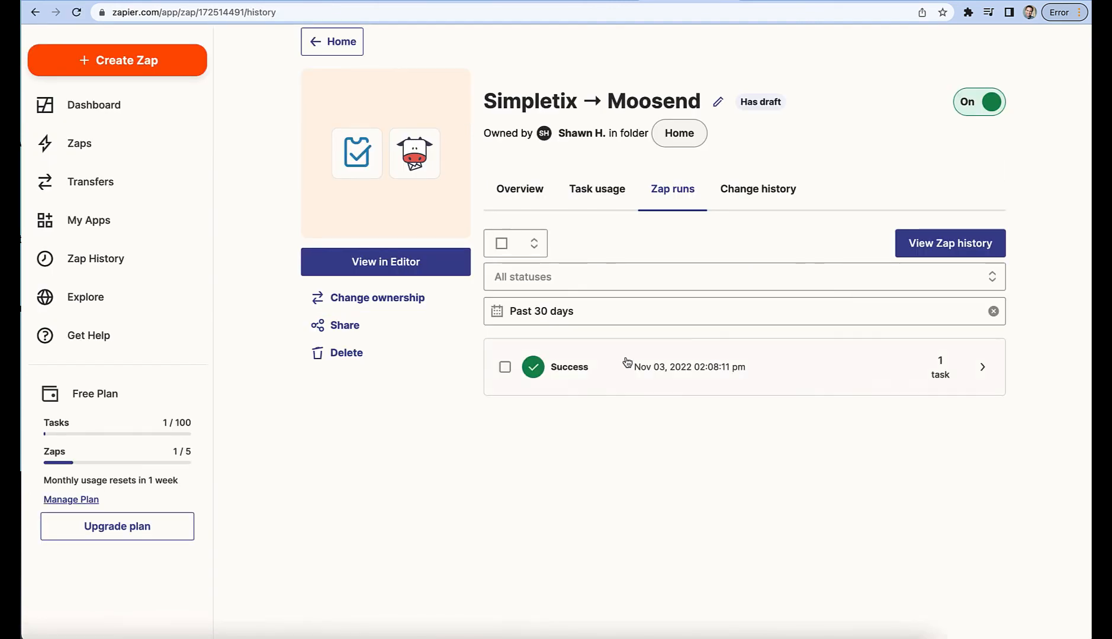
click(663, 365)
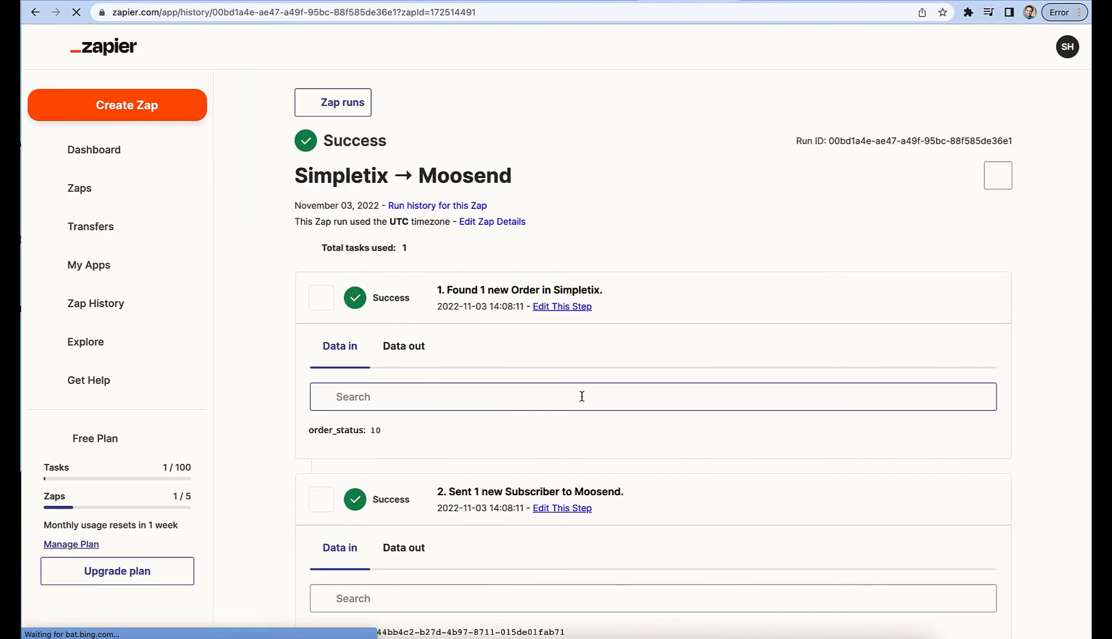
scroll(581, 396, down, 5)
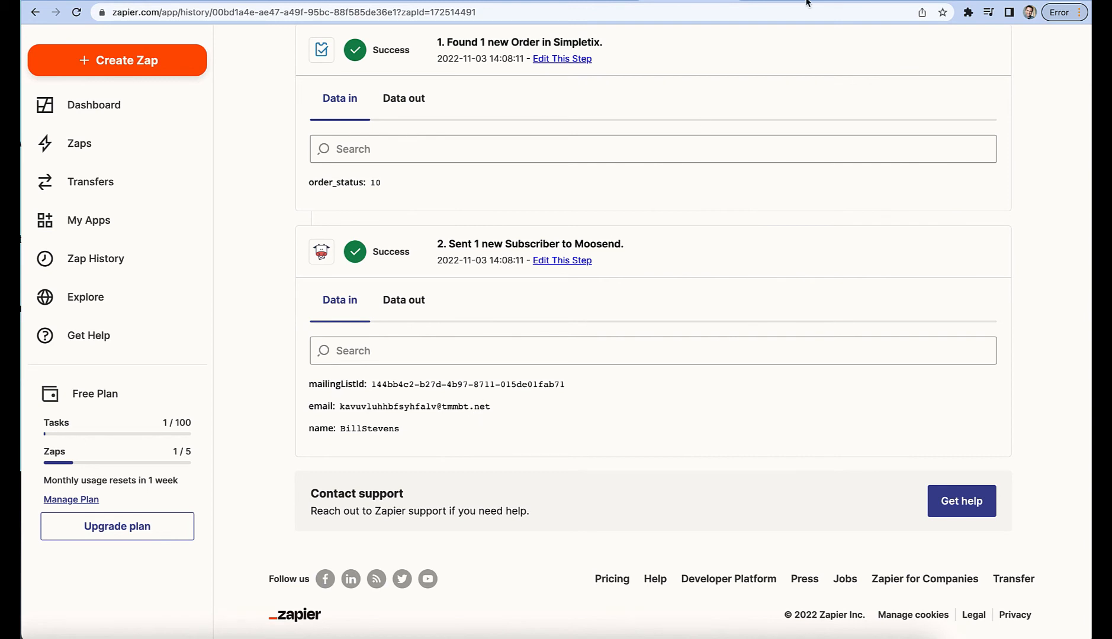
Switch to Moosend and view all members of the SimpleTix list to check for the new ticket buyer.
click(775, 2)
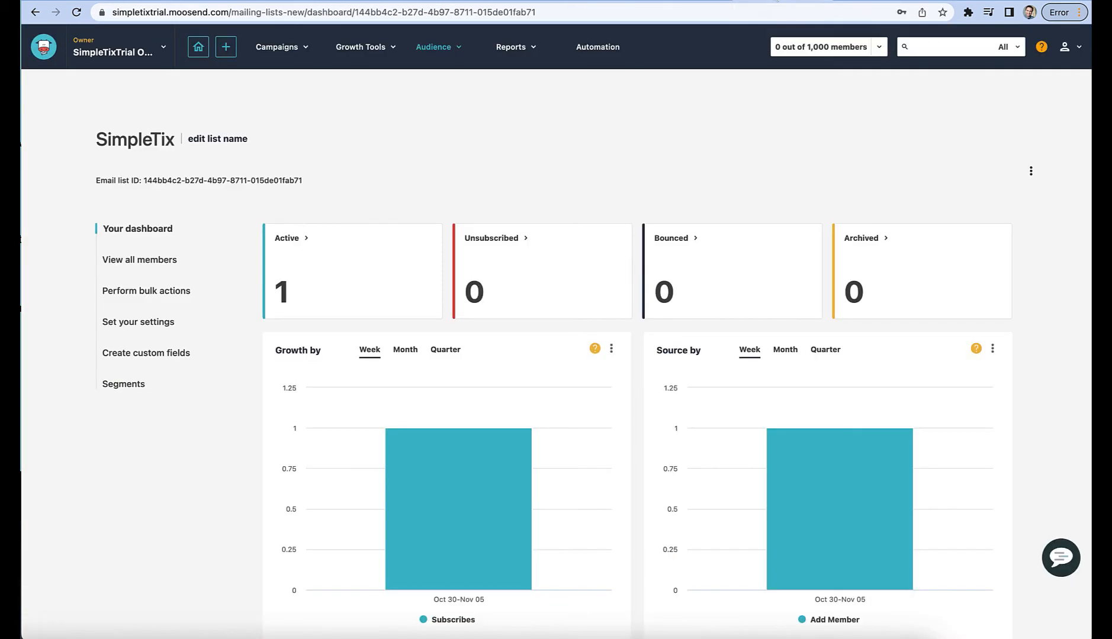
click(153, 260)
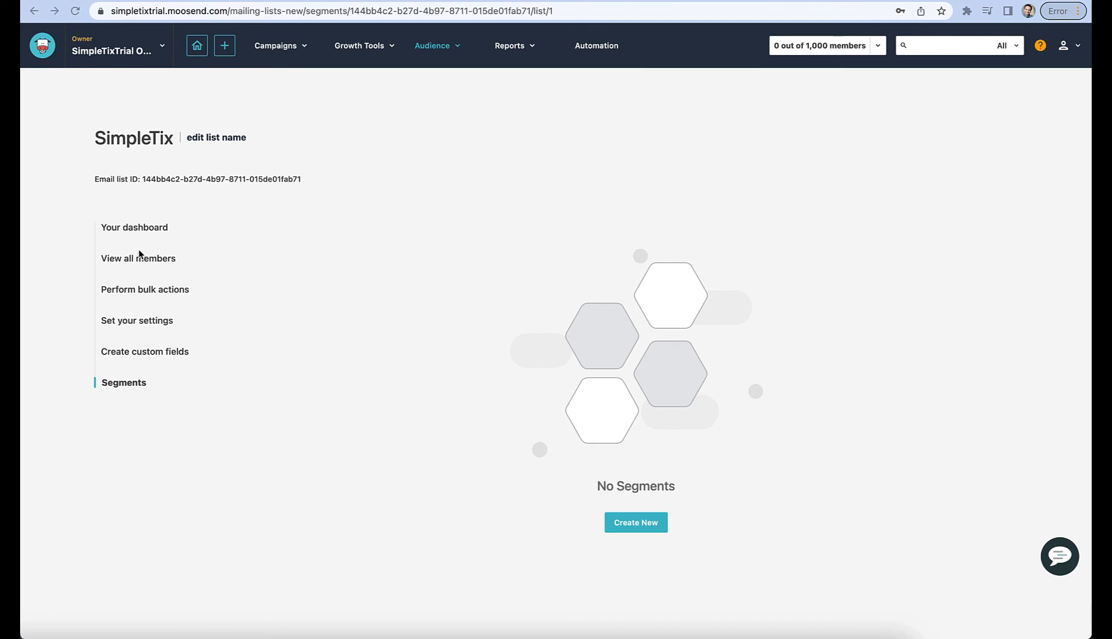
click(140, 265)
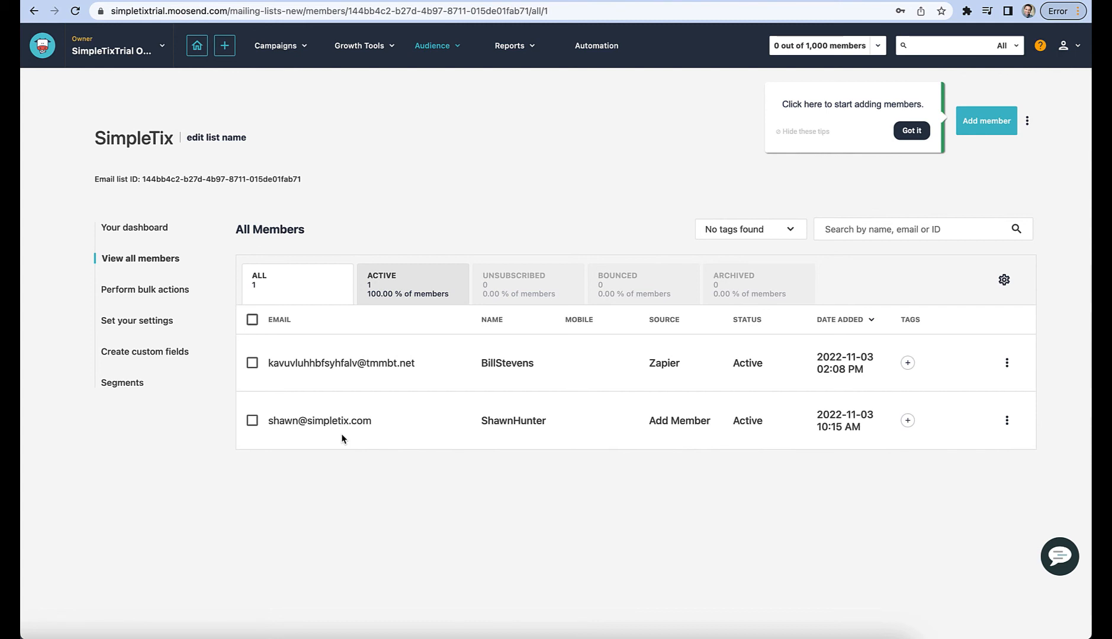
Start a custom segment for the SimpleTix list and name it Los Angeles.
click(126, 383)
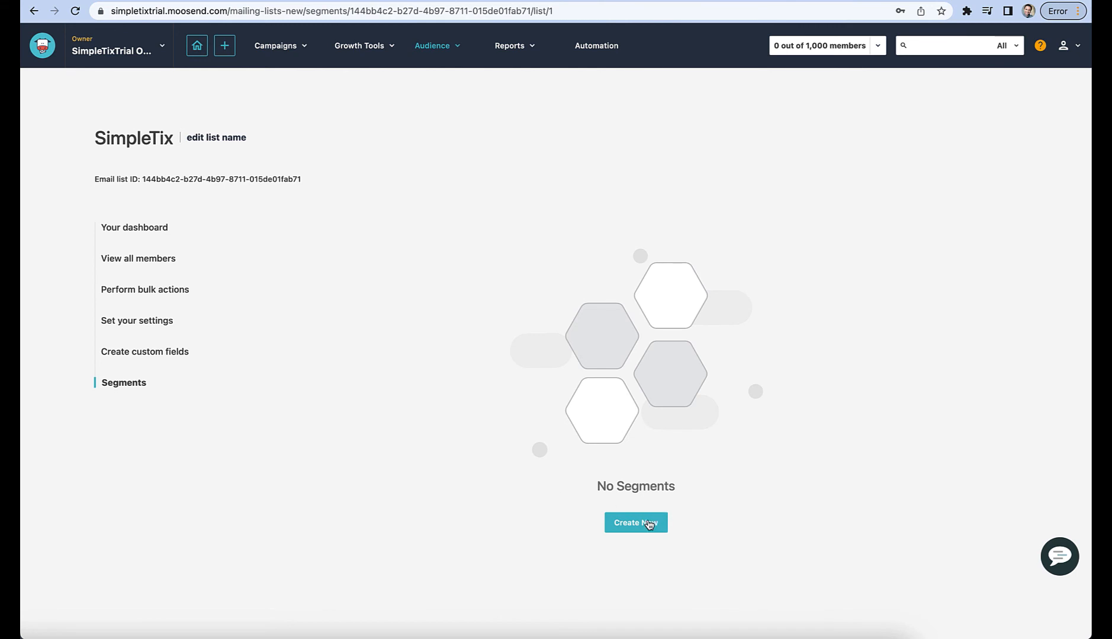
click(649, 523)
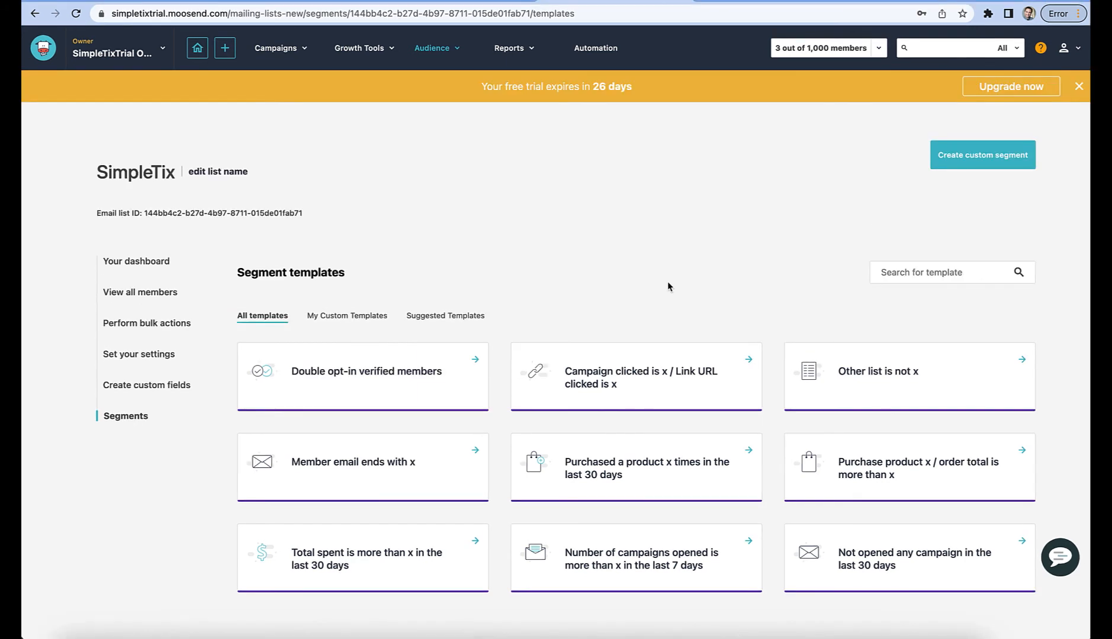
click(957, 161)
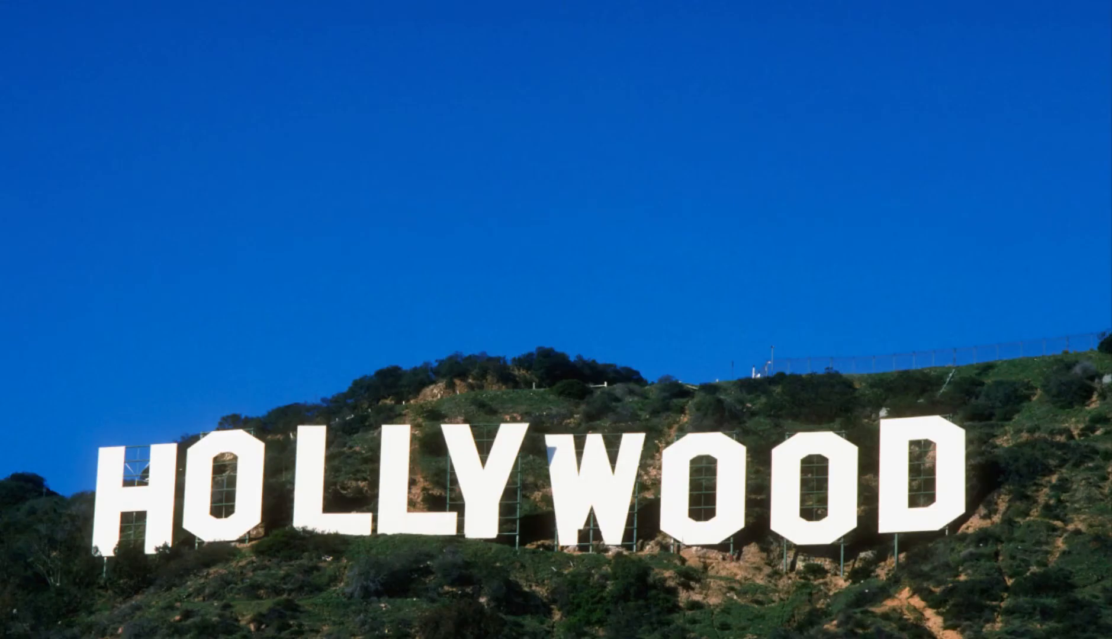
click(464, 321)
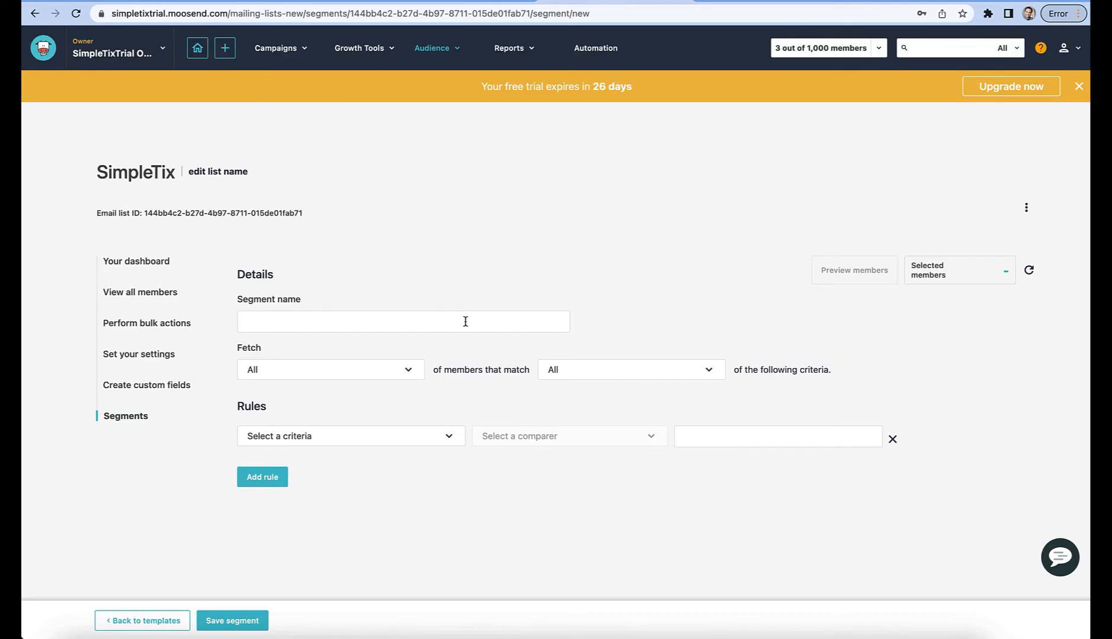
text(Los Angeles)
Add the rule City is Los Angeles to the segment and save it.
click(429, 442)
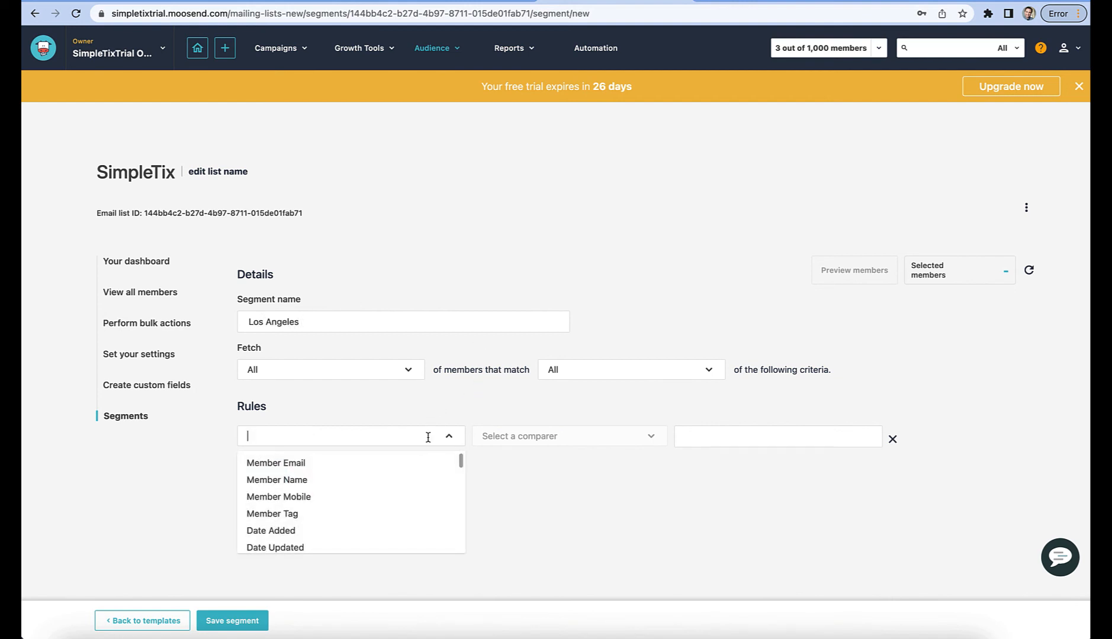
text(City)
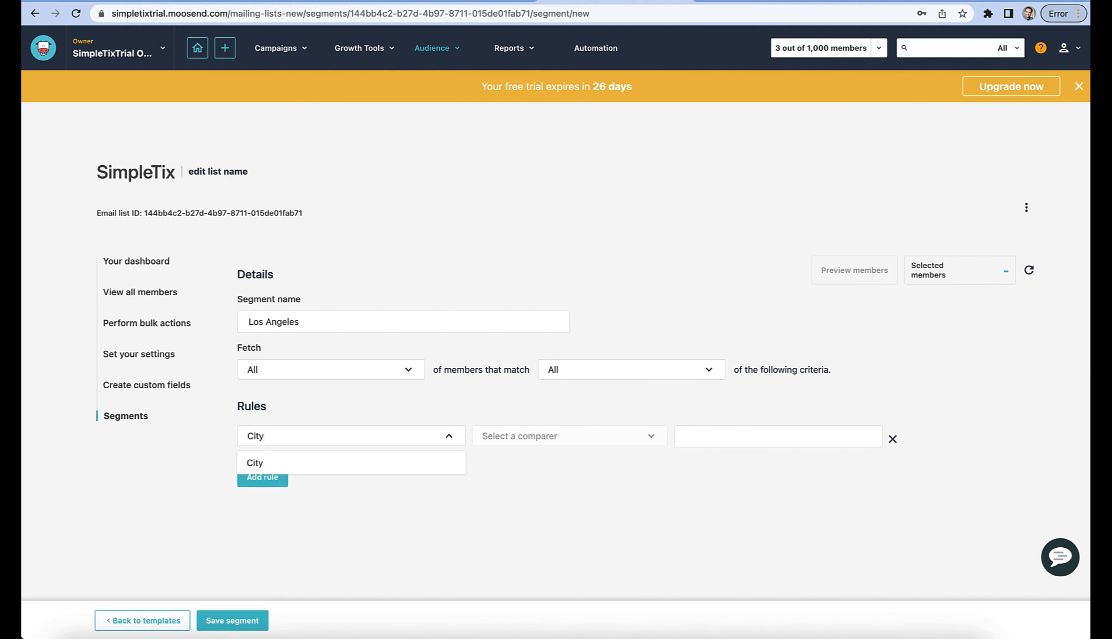
click(422, 468)
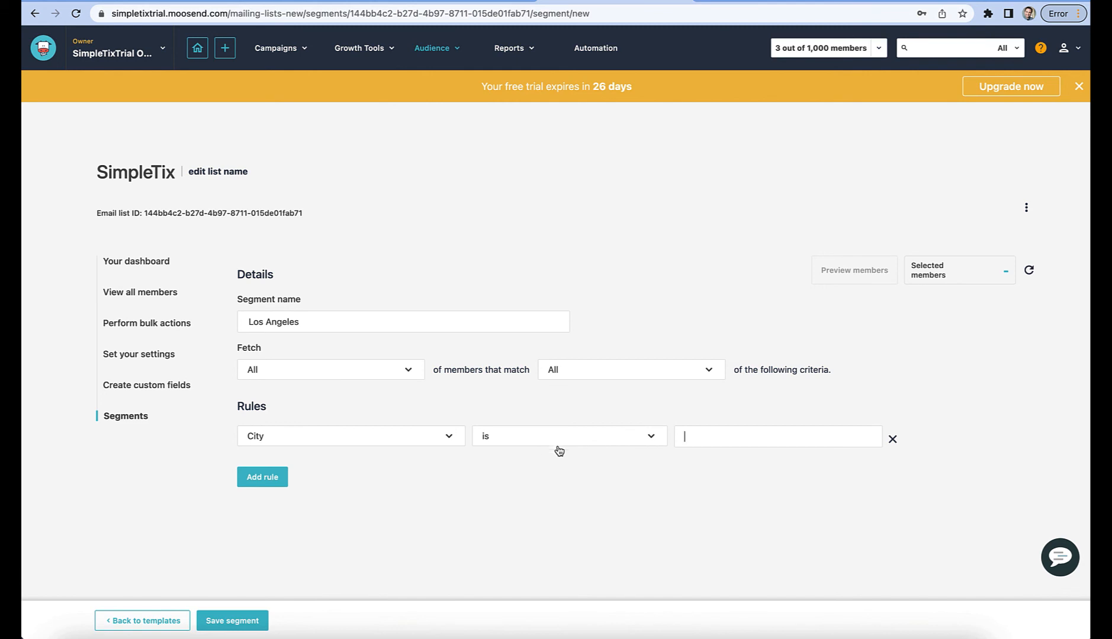
text(Los Angeles)
click(237, 621)
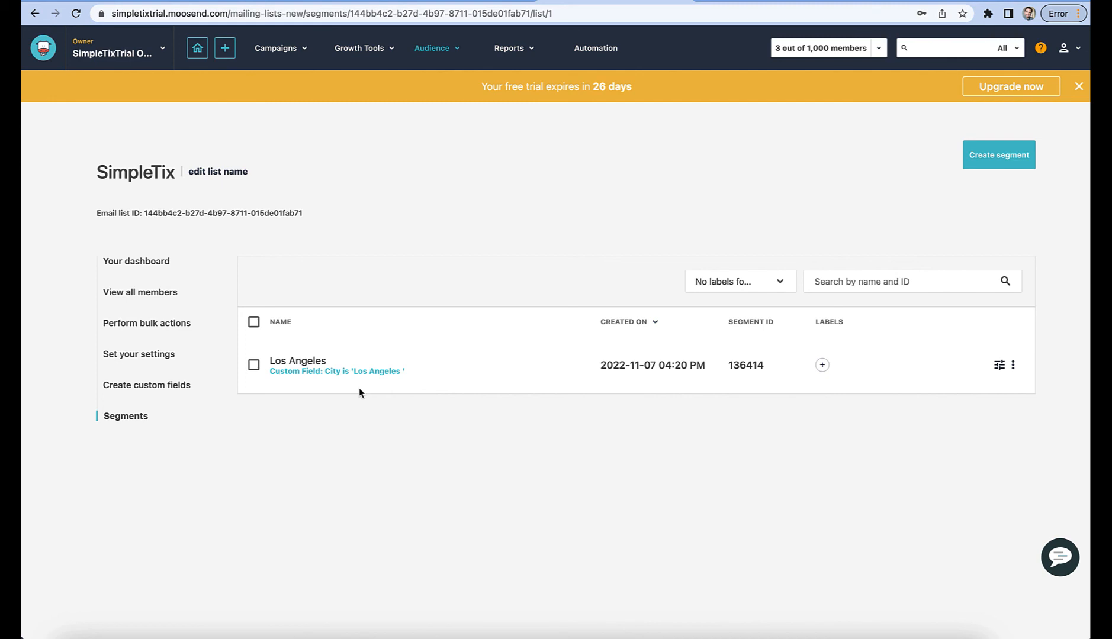
Switch to Zapier, edit the Zap and refresh the setup fields of the Create Subscriber in Moosend action.
click(129, 390)
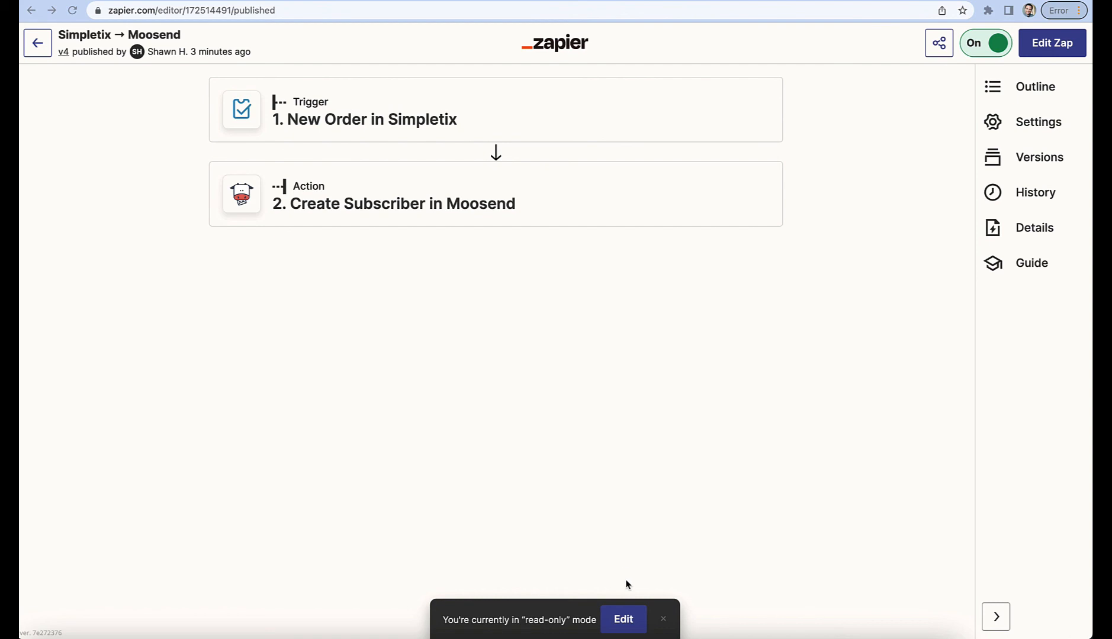
click(625, 620)
click(625, 620)
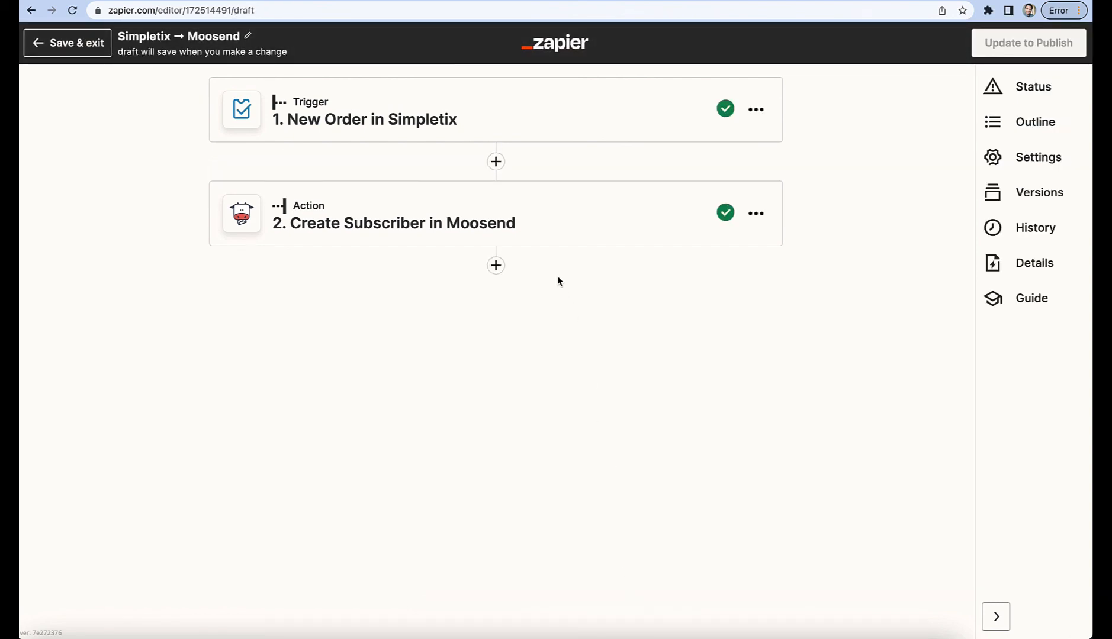
click(544, 218)
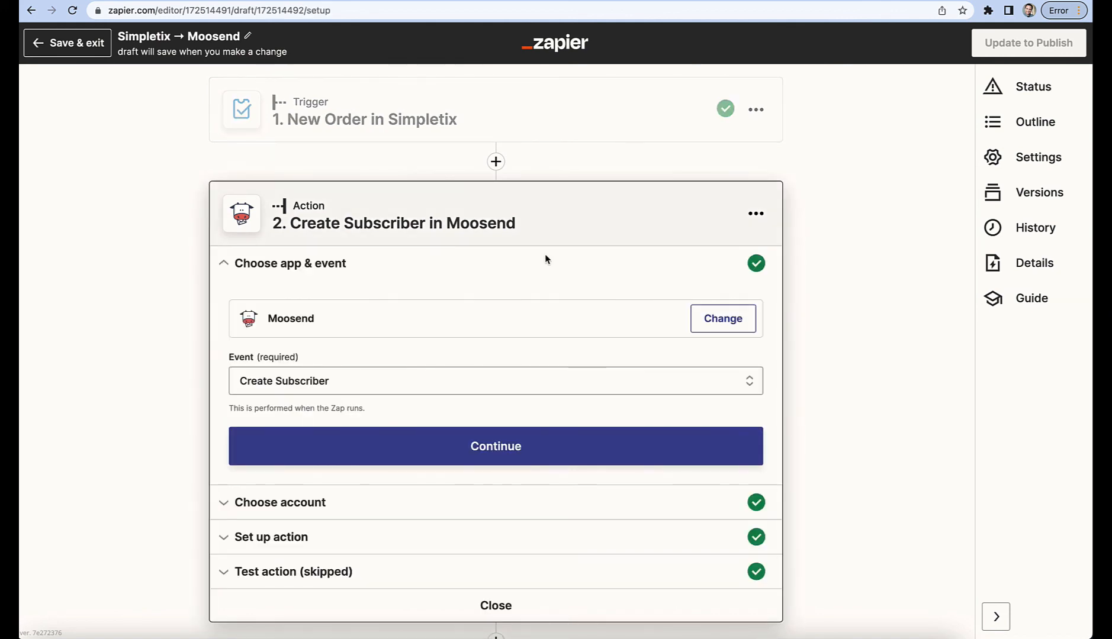
click(480, 539)
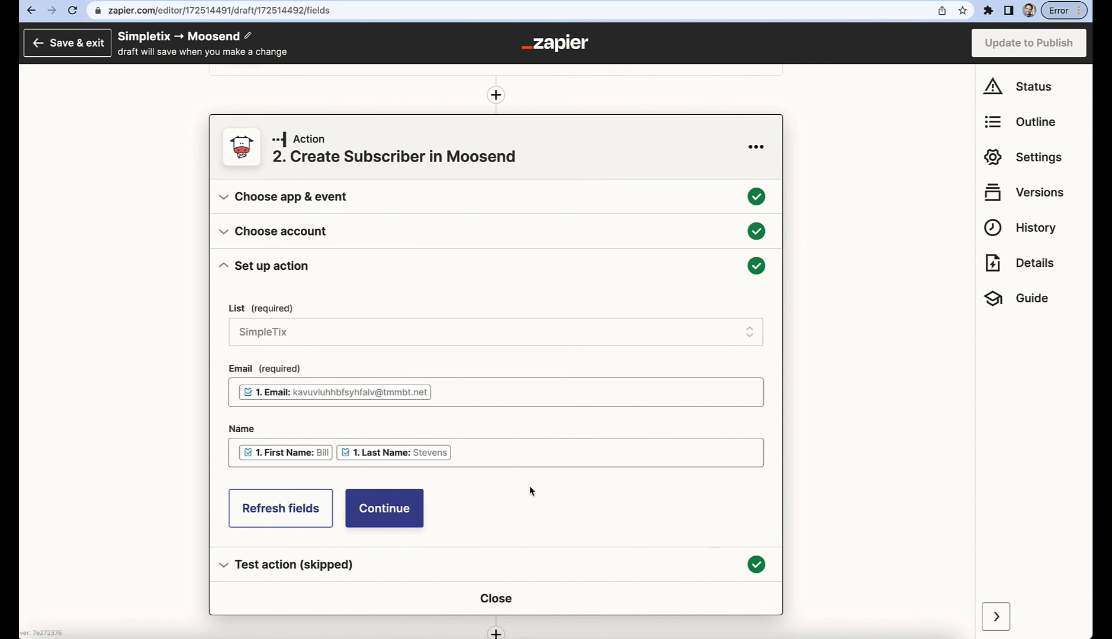
click(298, 508)
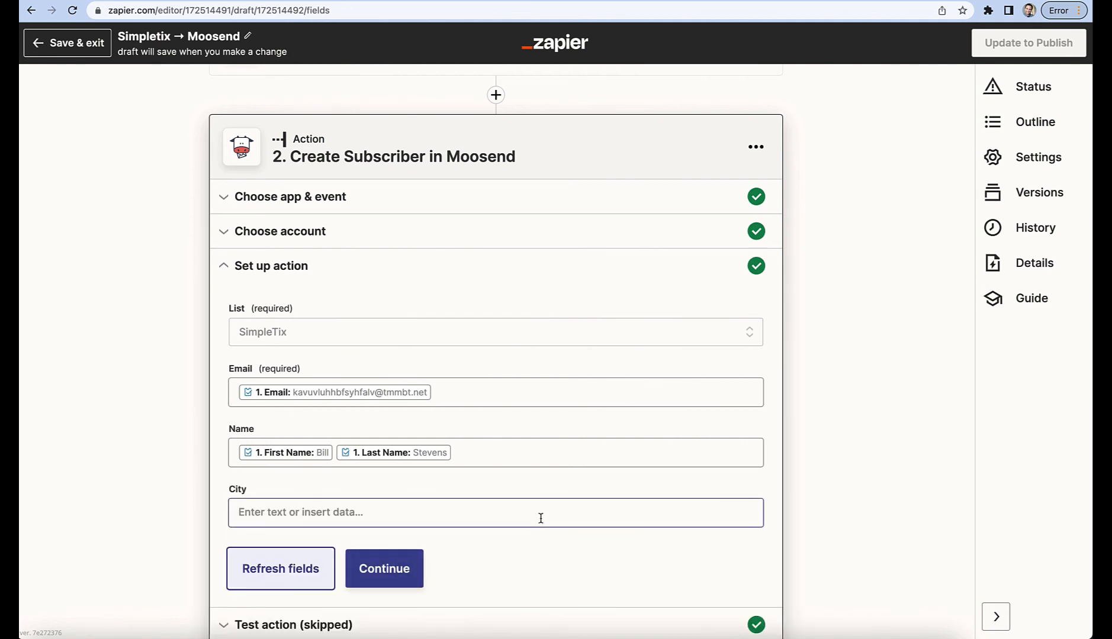
Map the City field of the Moosend subscriber action to the City value from the Simpletix order.
click(491, 511)
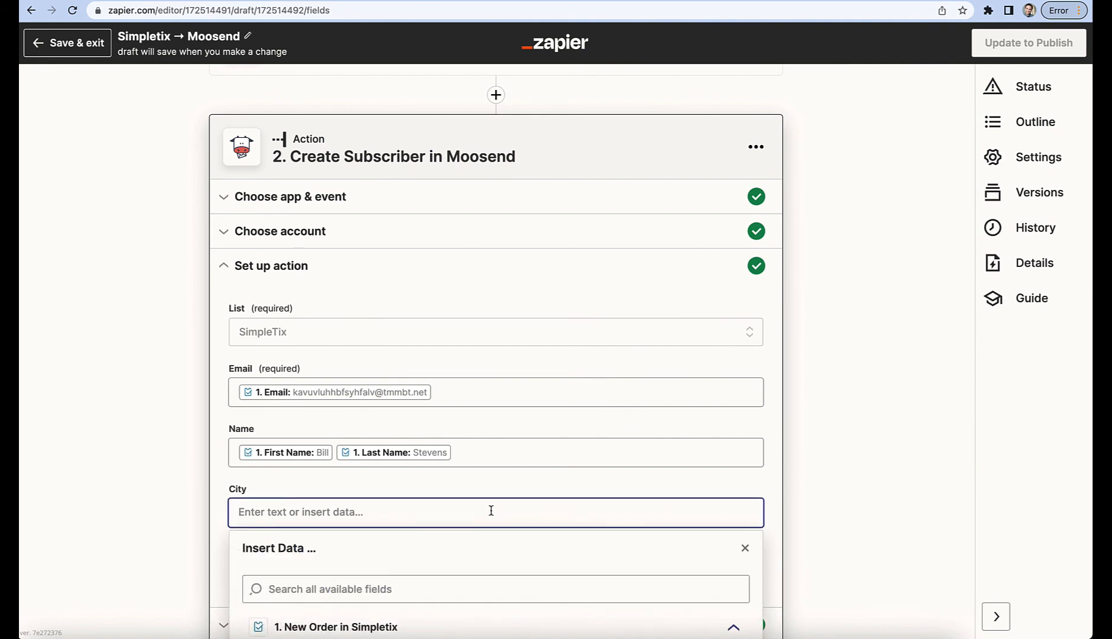
scroll(490, 509, down, 3)
click(456, 456)
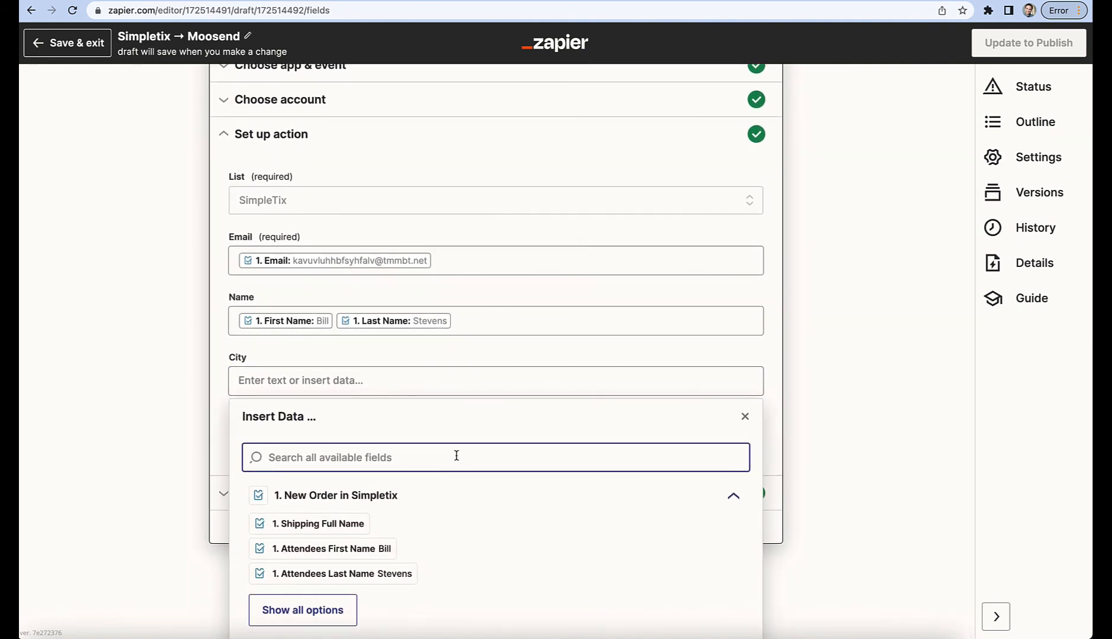
text(City)
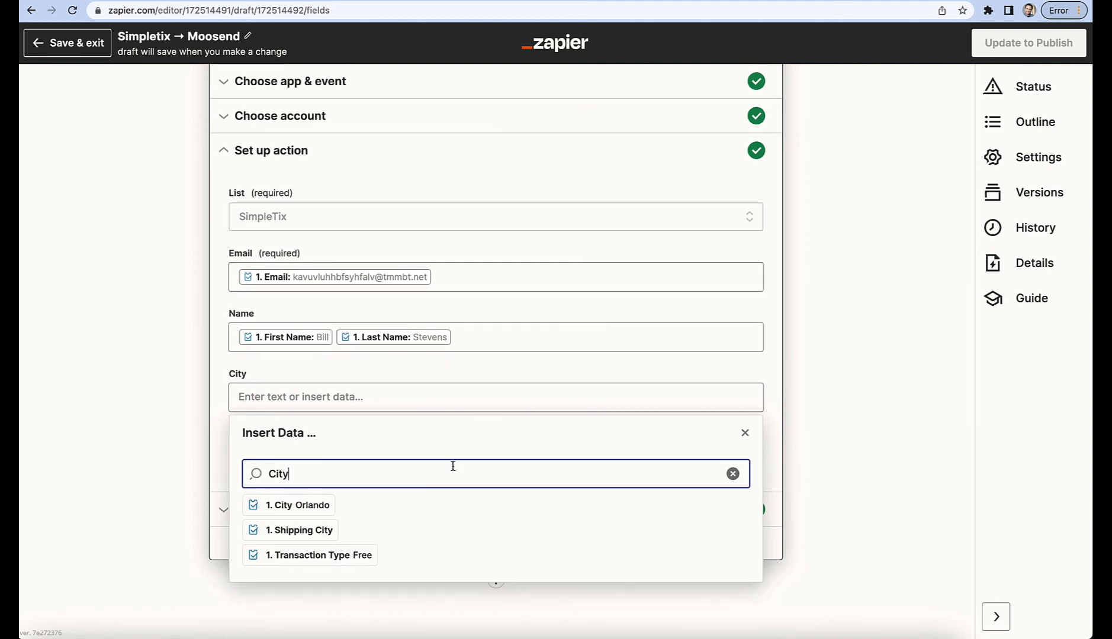
click(302, 507)
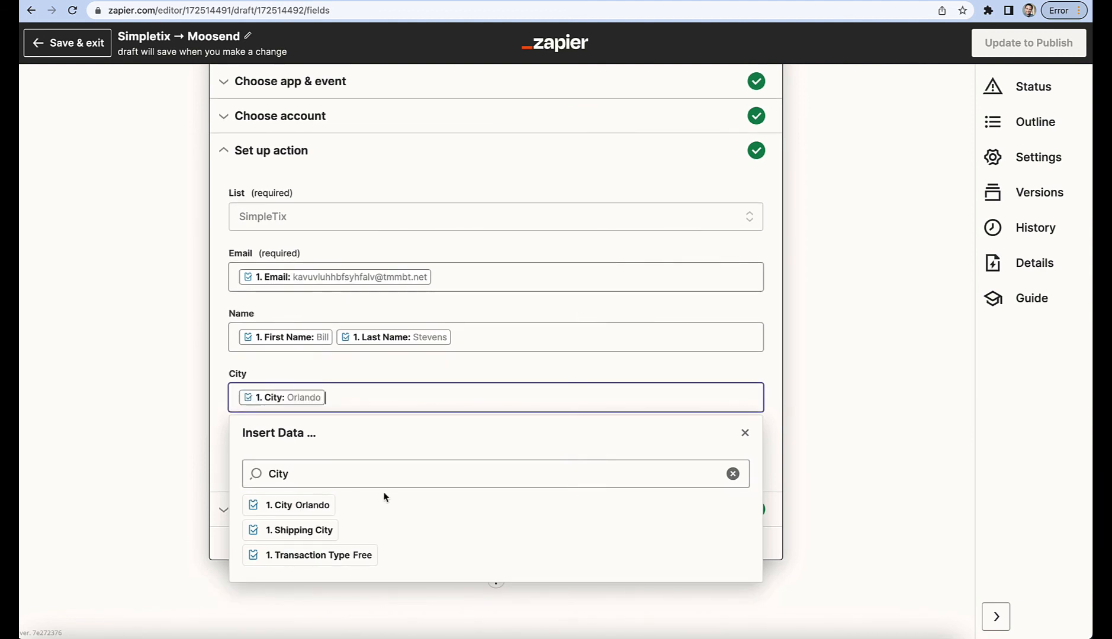
click(217, 440)
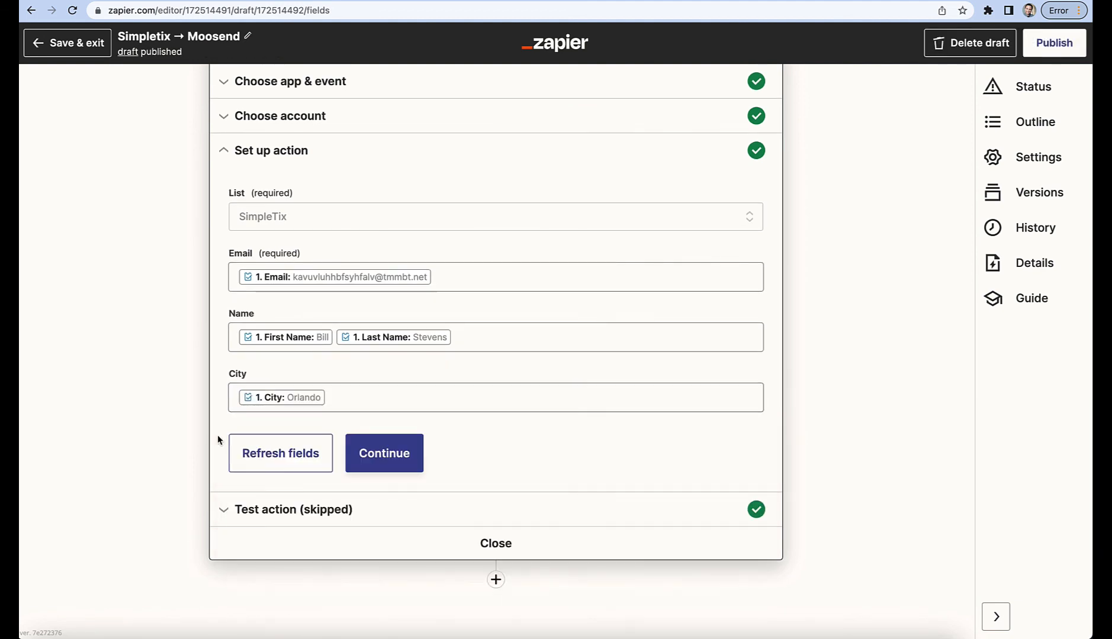
Continue past the action setup without testing and publish the updated Zap.
click(404, 458)
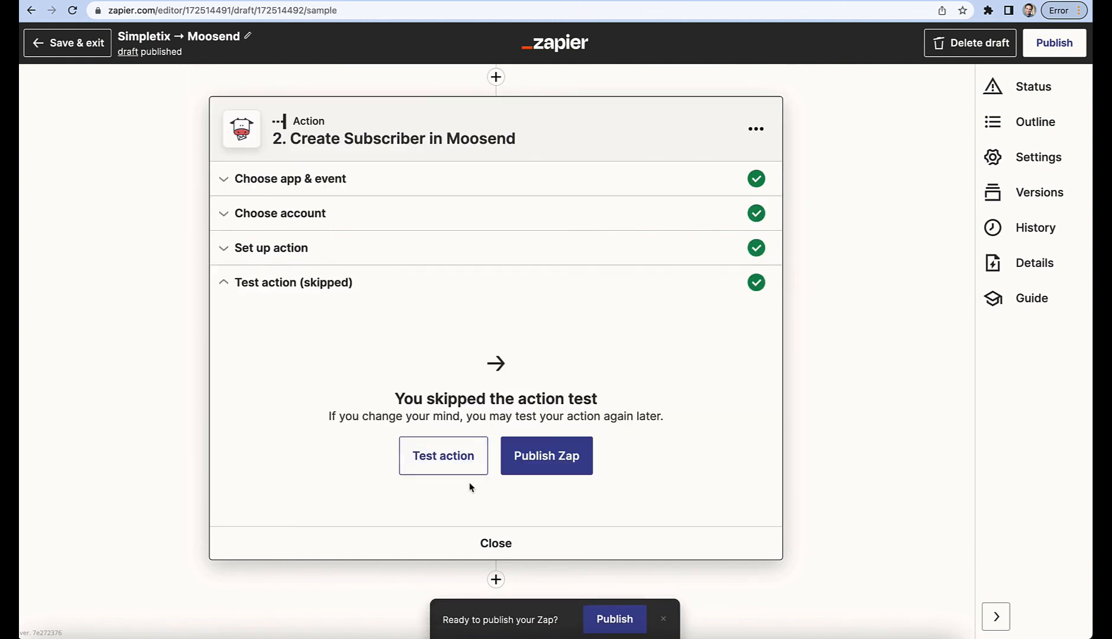
click(542, 459)
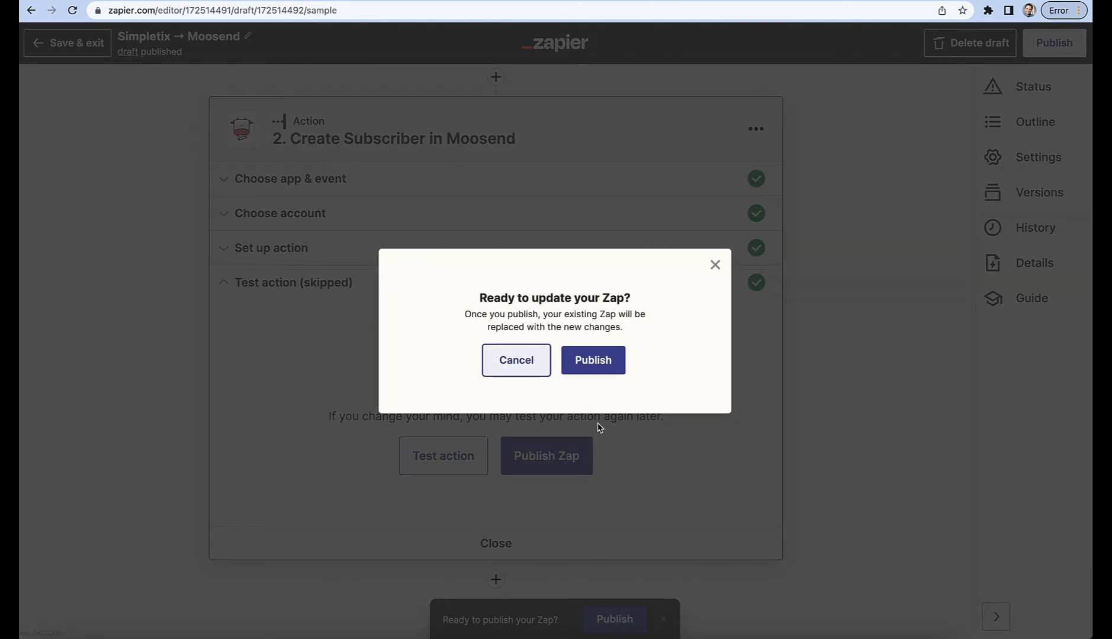
click(610, 366)
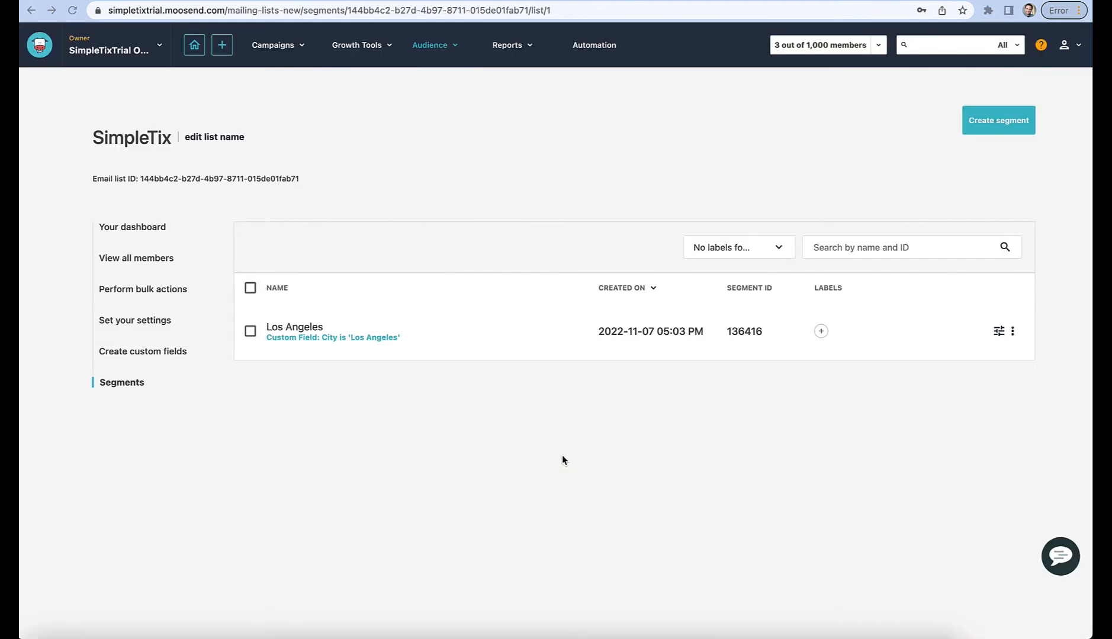
Switch to Moosend, open the Los Angeles segment, preview its members and view the listed recipient's details.
click(311, 329)
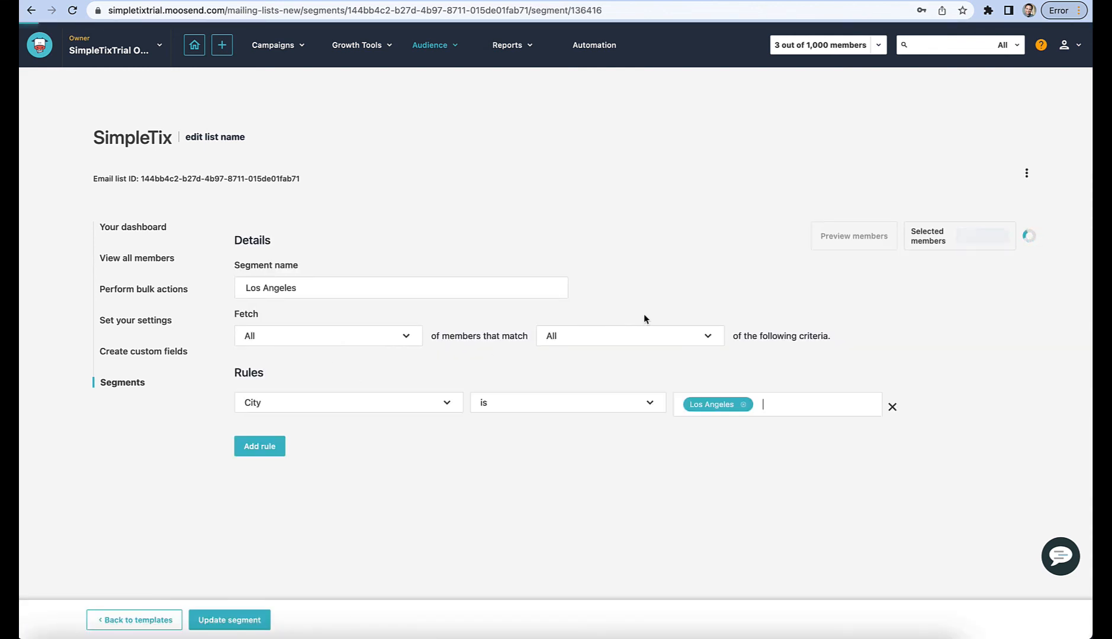
click(846, 237)
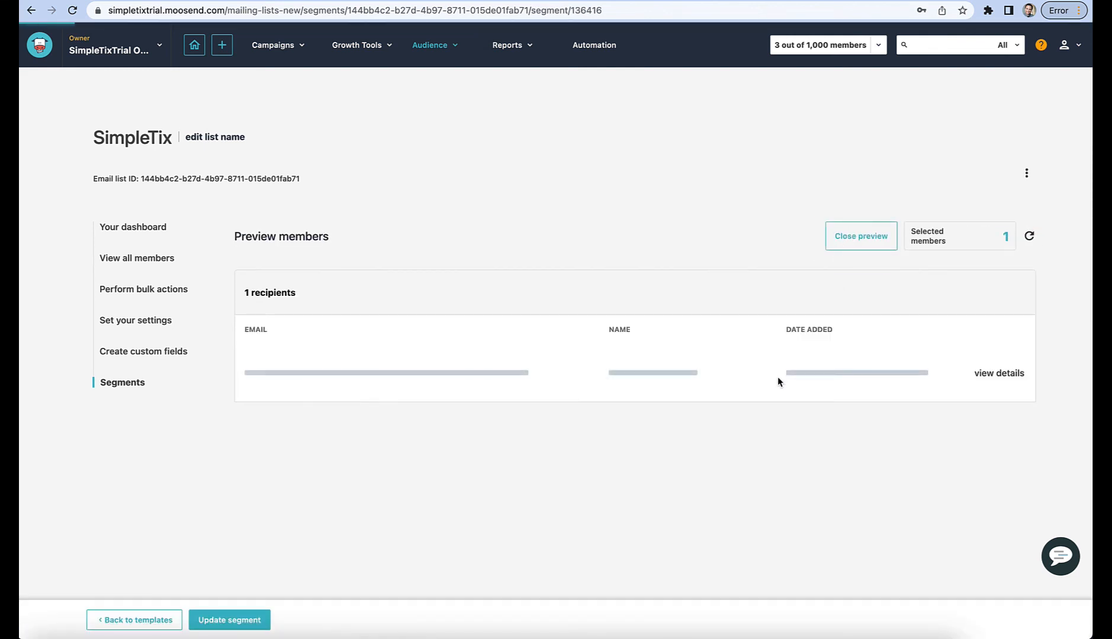
click(988, 373)
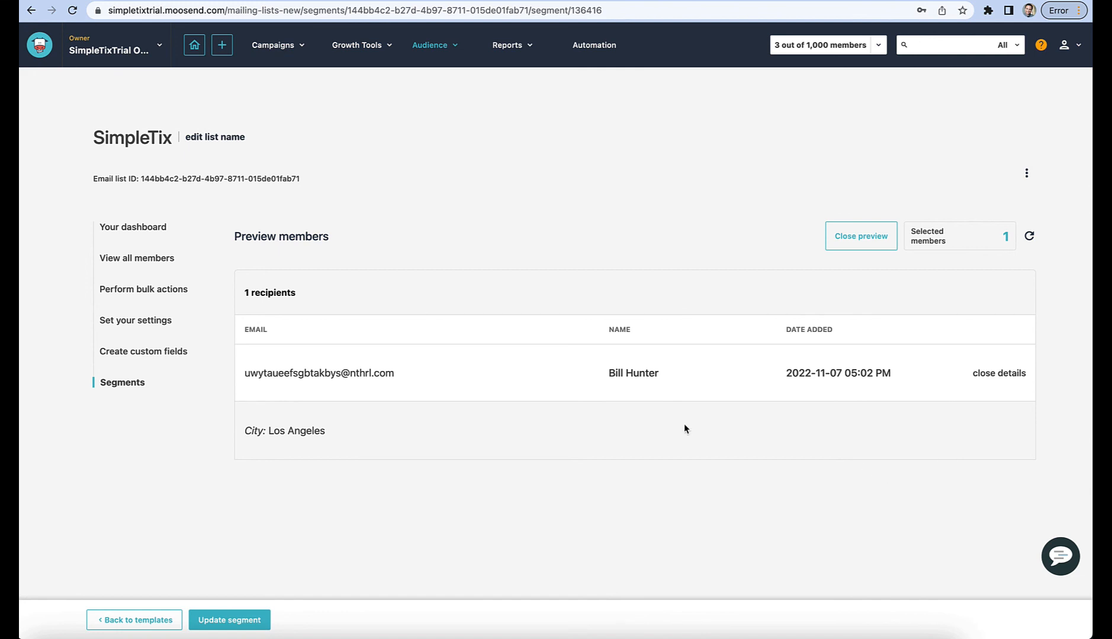